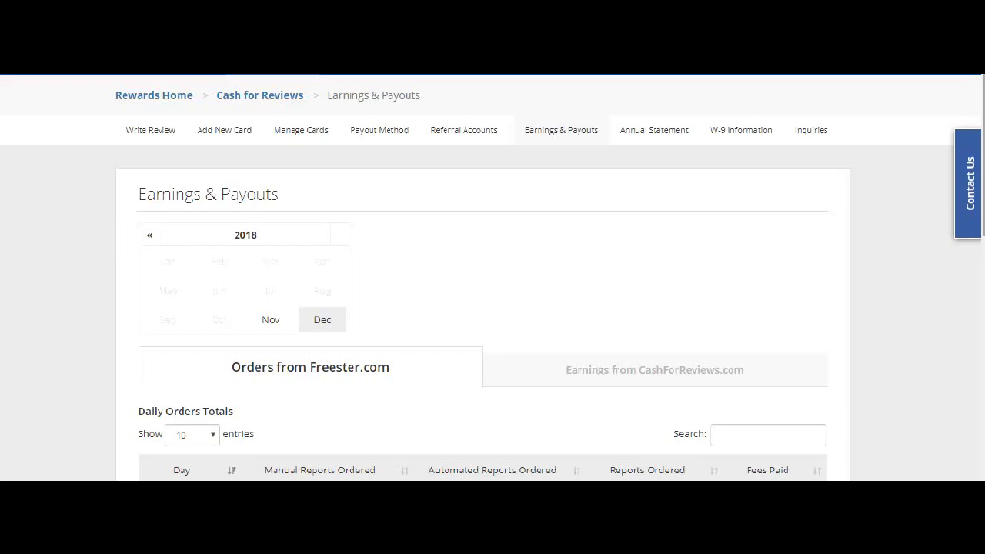
pyautogui.scroll(-1, 484, 317)
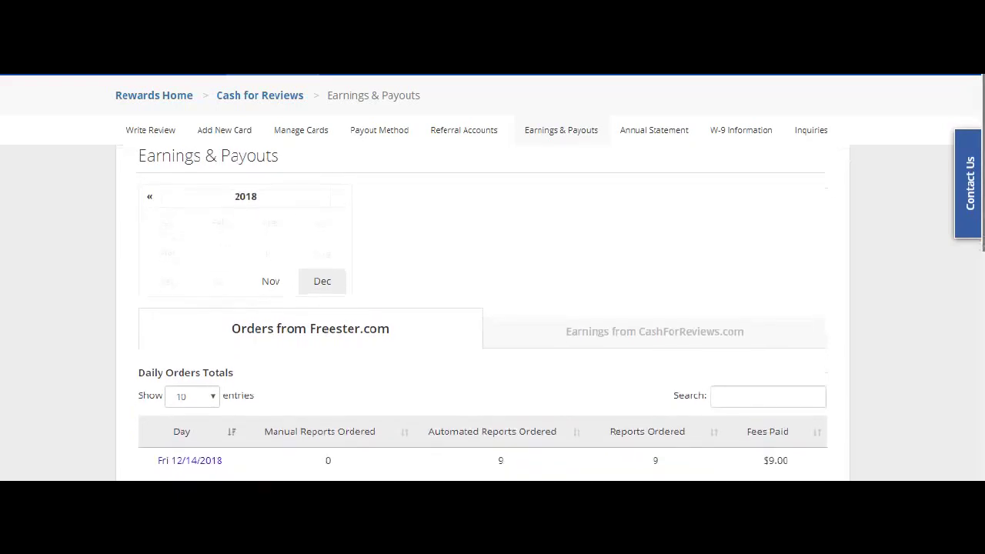
pyautogui.scroll(-3, 483, 312)
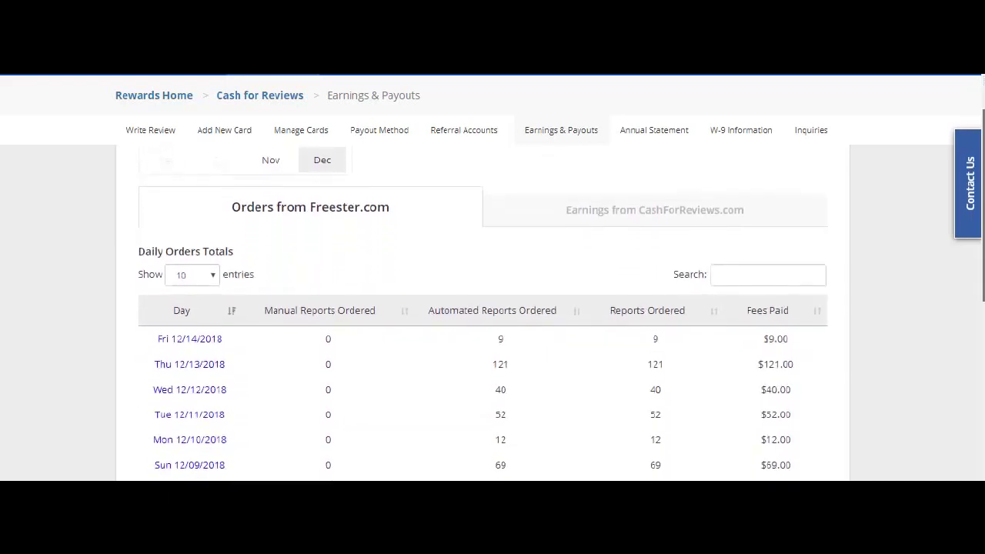
pyautogui.scroll(-1, 484, 312)
pyautogui.scroll(-1, 483, 312)
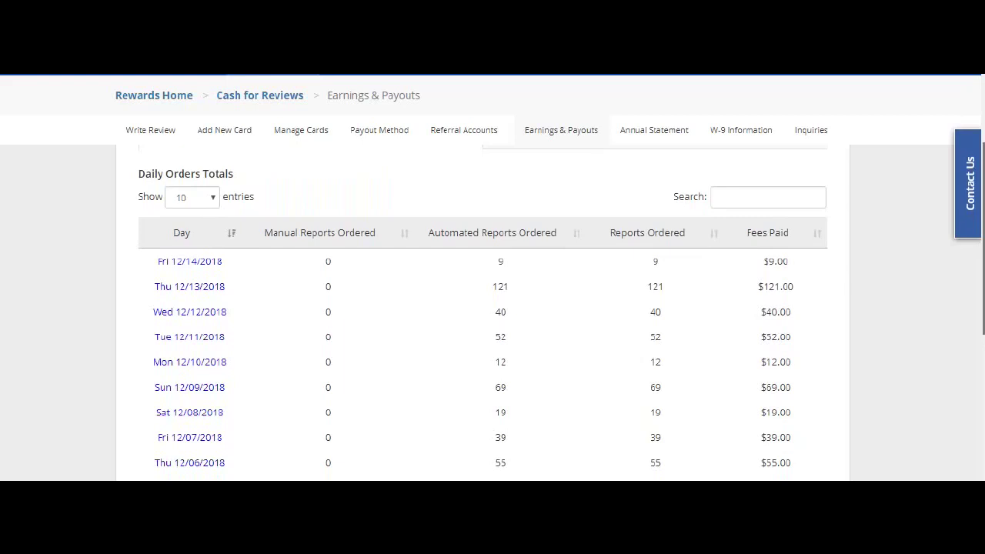
pyautogui.scroll(-1, 483, 312)
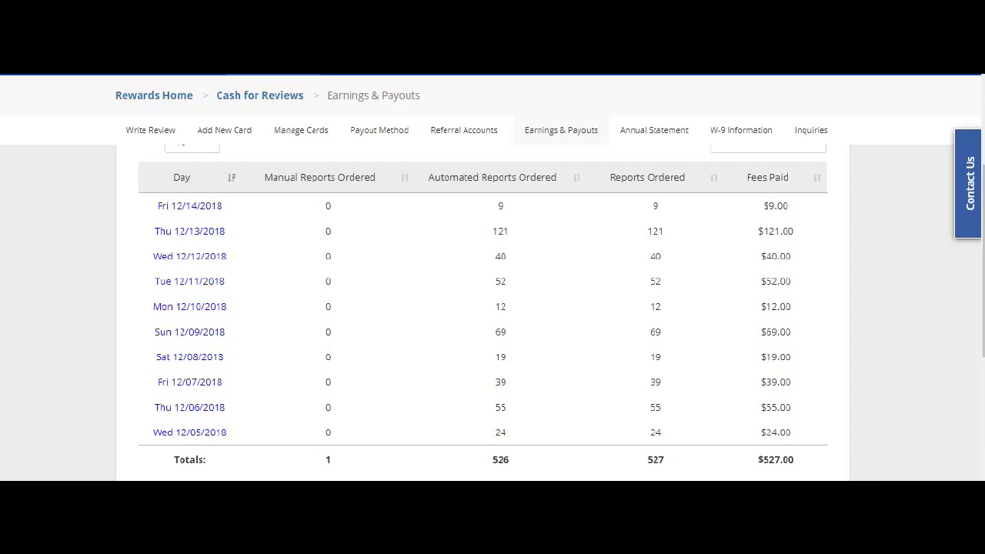
pyautogui.scroll(3, 492, 308)
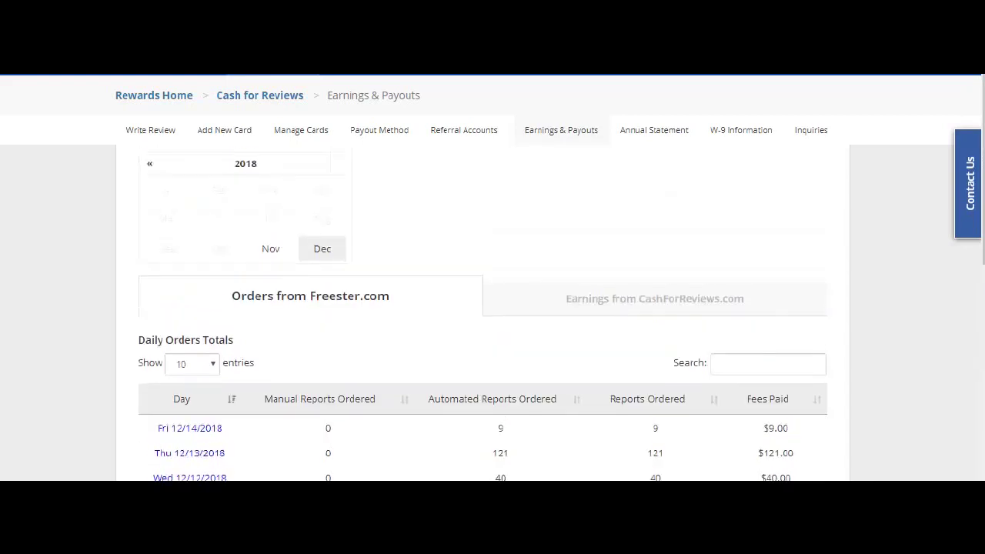
# Show CashForReviews.com earnings and page to December 1–3, 2018 (527 reports, $633.02)
pyautogui.click(655, 298)
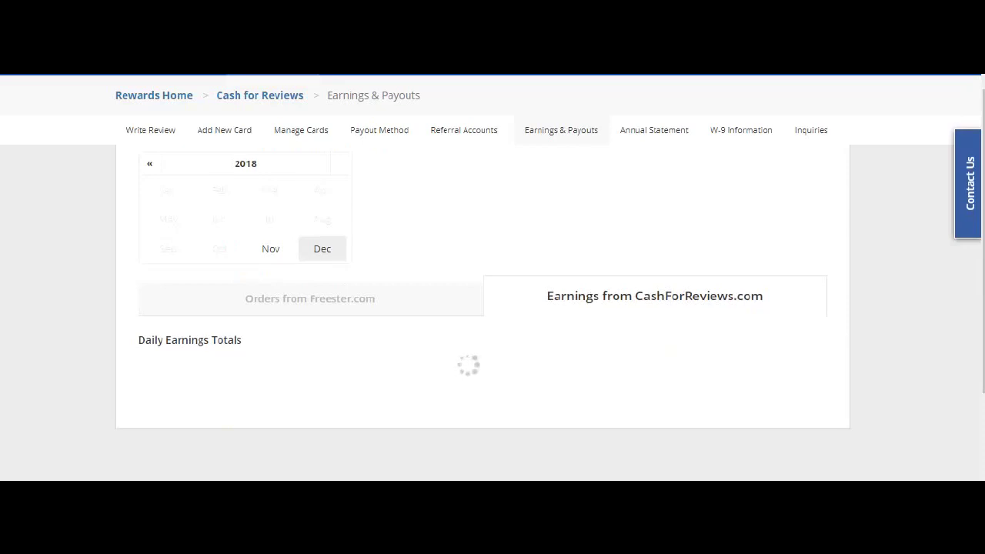
pyautogui.scroll(-1, 493, 308)
pyautogui.scroll(-2, 493, 308)
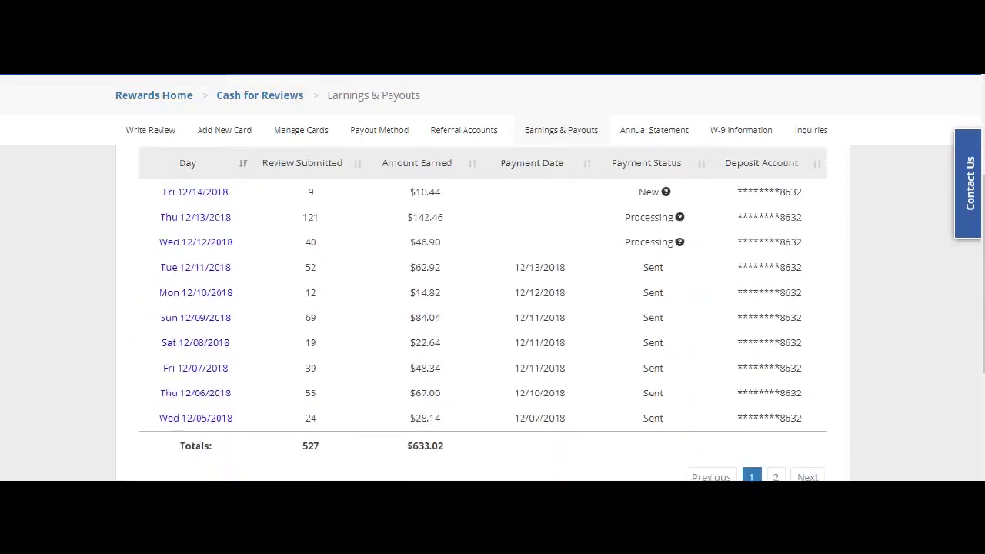
pyautogui.scroll(-1, 484, 313)
pyautogui.scroll(2, 484, 313)
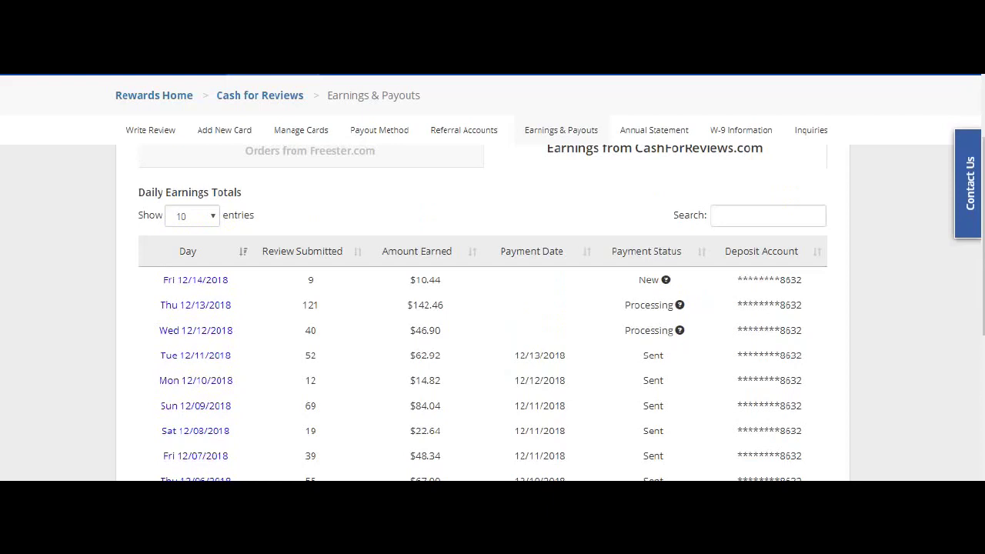
pyautogui.scroll(-1, 483, 314)
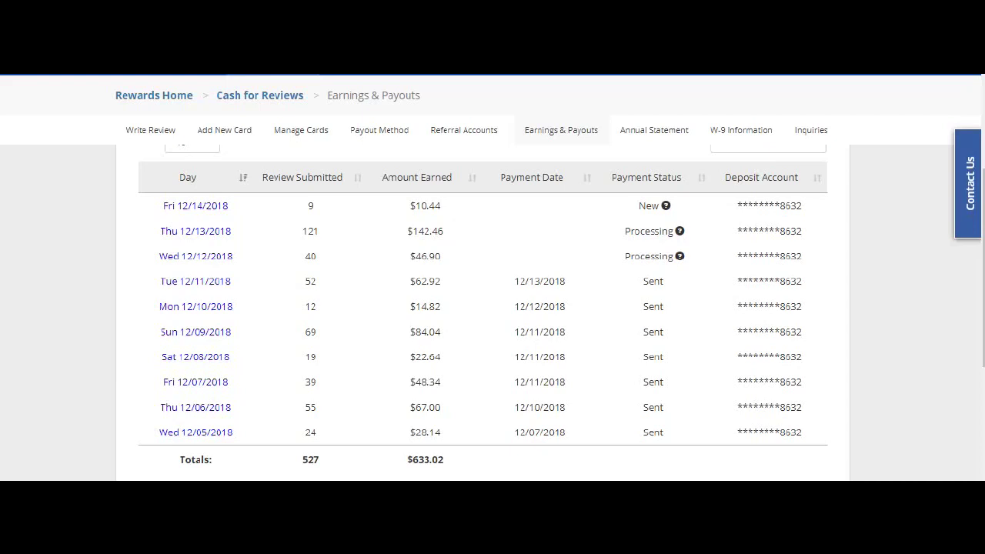
pyautogui.scroll(-2, 483, 314)
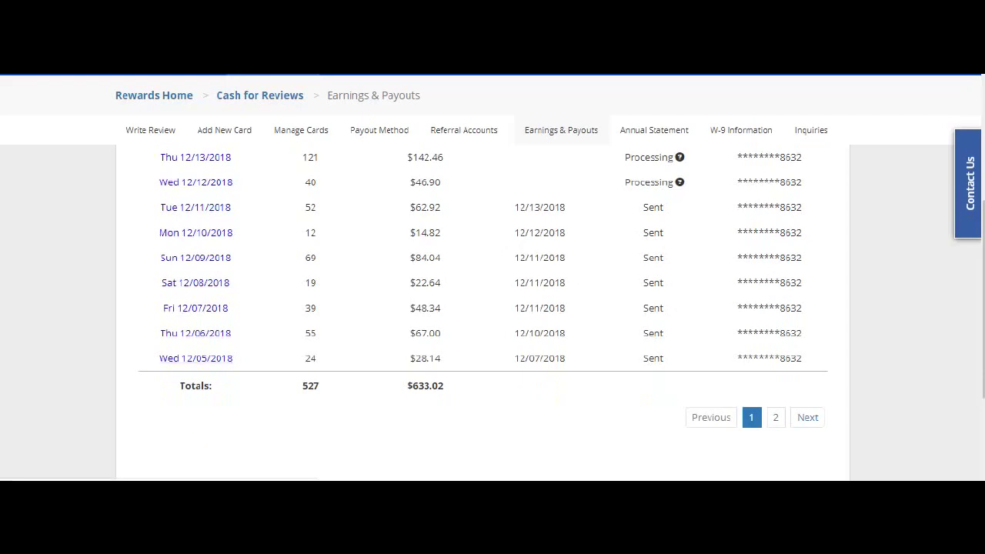
pyautogui.click(775, 417)
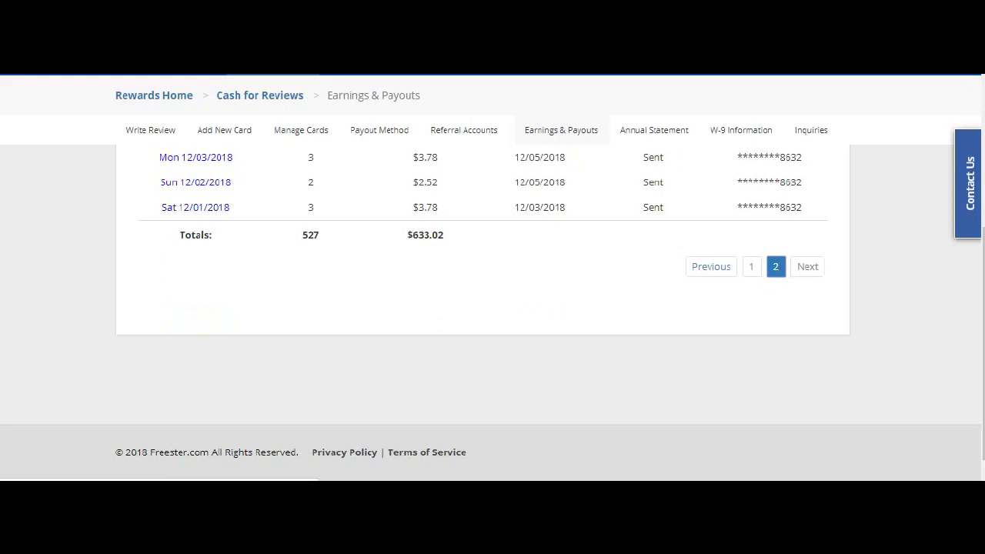
# Compute 633.02 − 527 − 4.99 = 101.03 in Calculator, then minimize it
pyautogui.hotkey('alt', 'Tab')
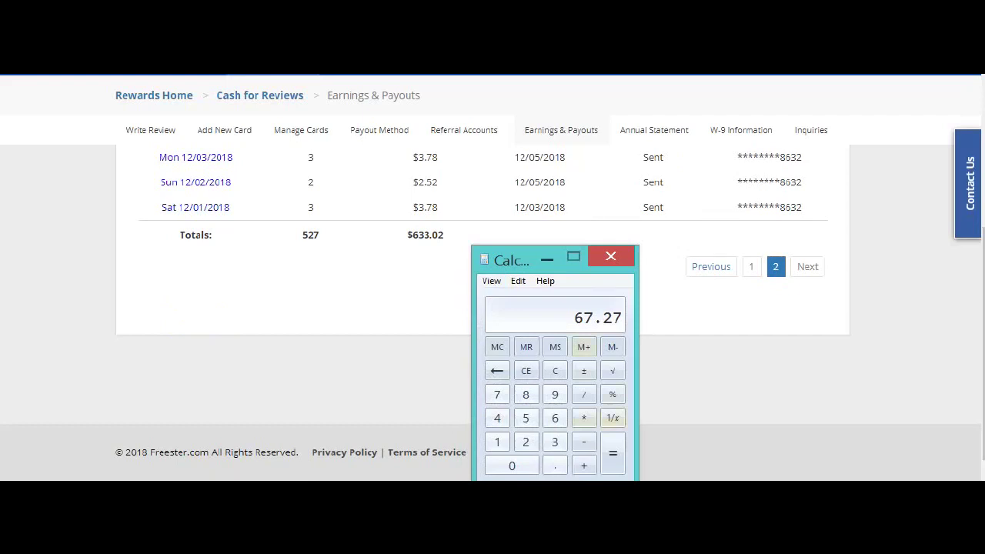
pyautogui.write('633.')
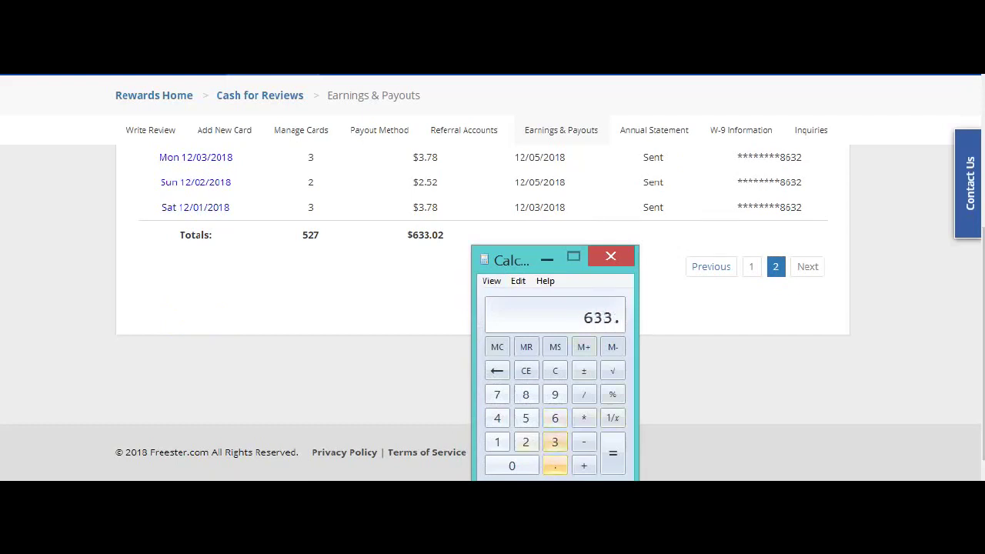
pyautogui.write('02')
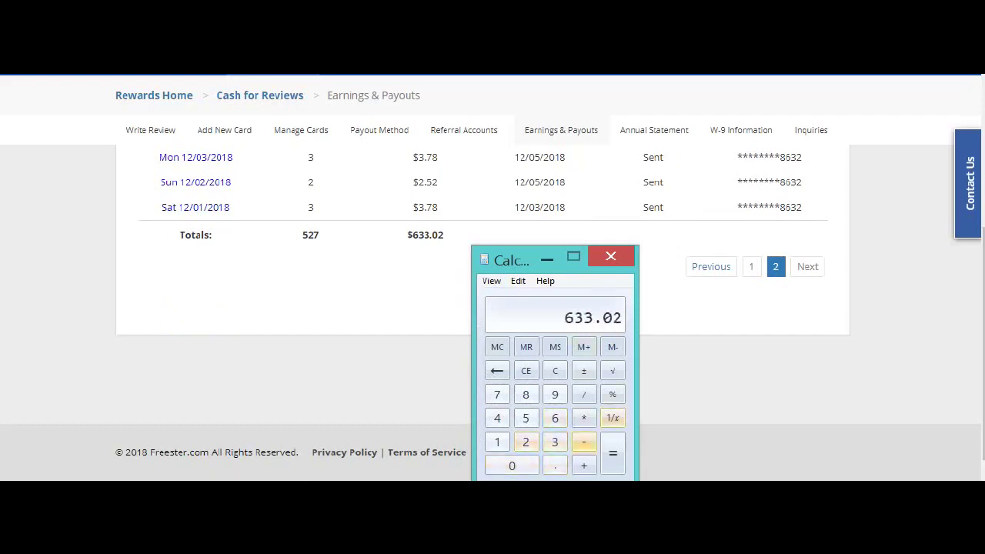
pyautogui.write('-')
pyautogui.write('5')
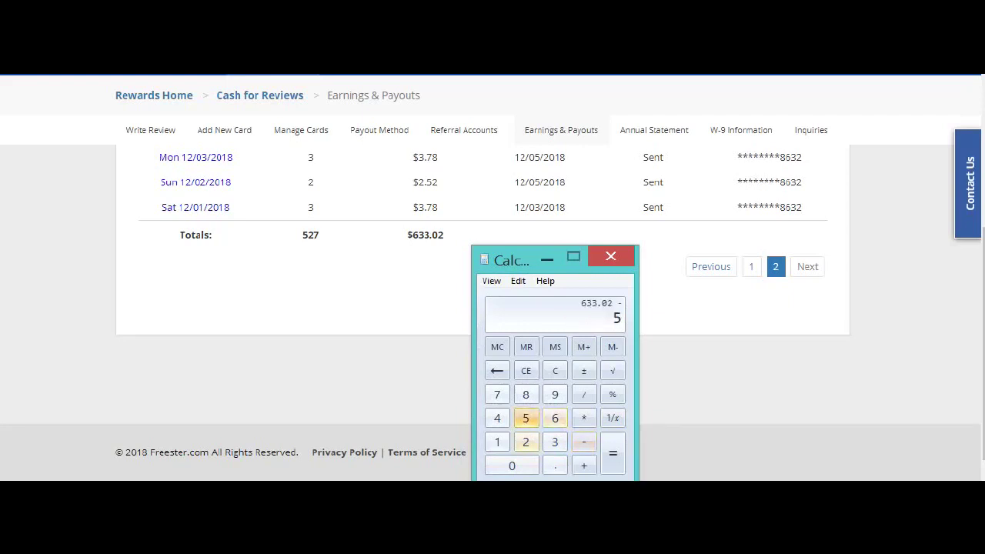
pyautogui.write('27')
pyautogui.press('Return')
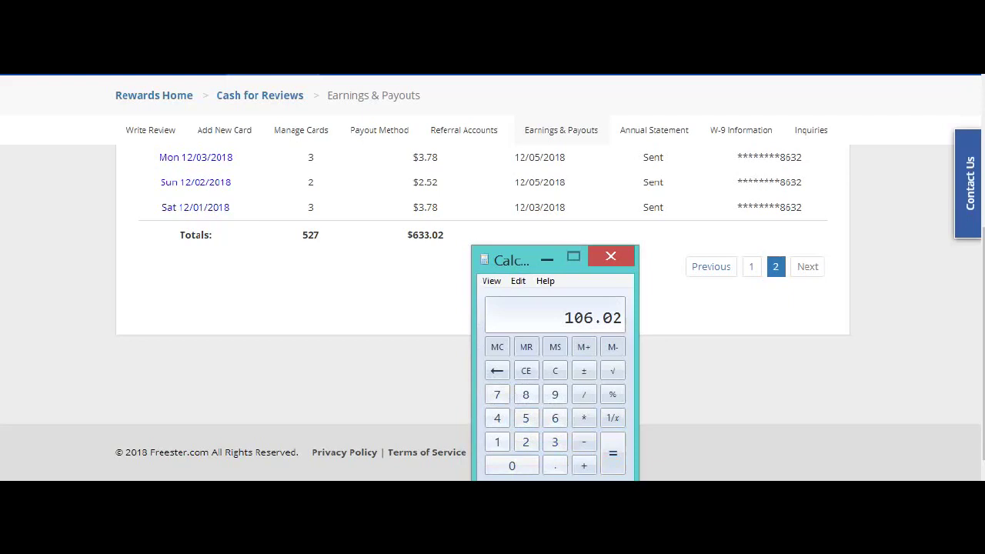
pyautogui.write('+')
pyautogui.write('-')
pyautogui.write('4.')
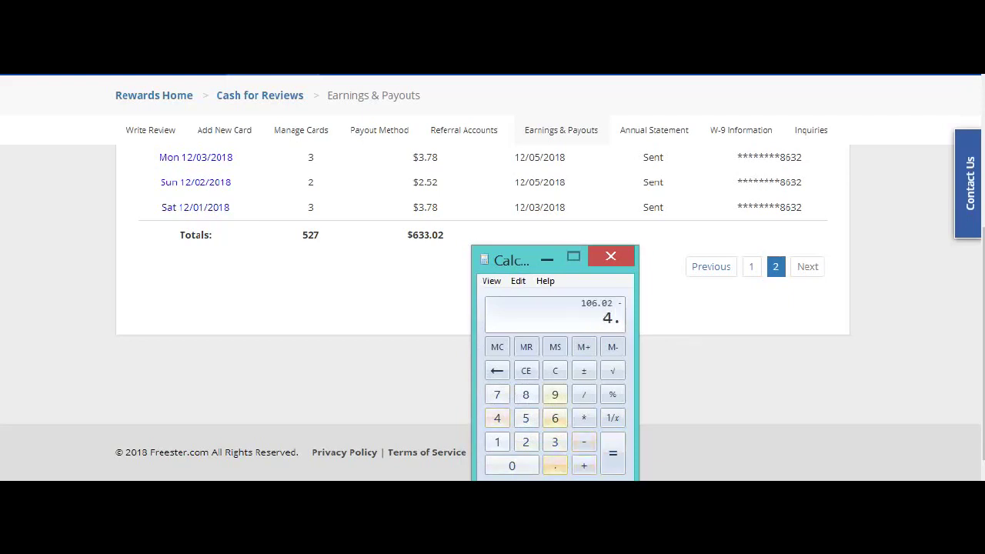
pyautogui.write('99')
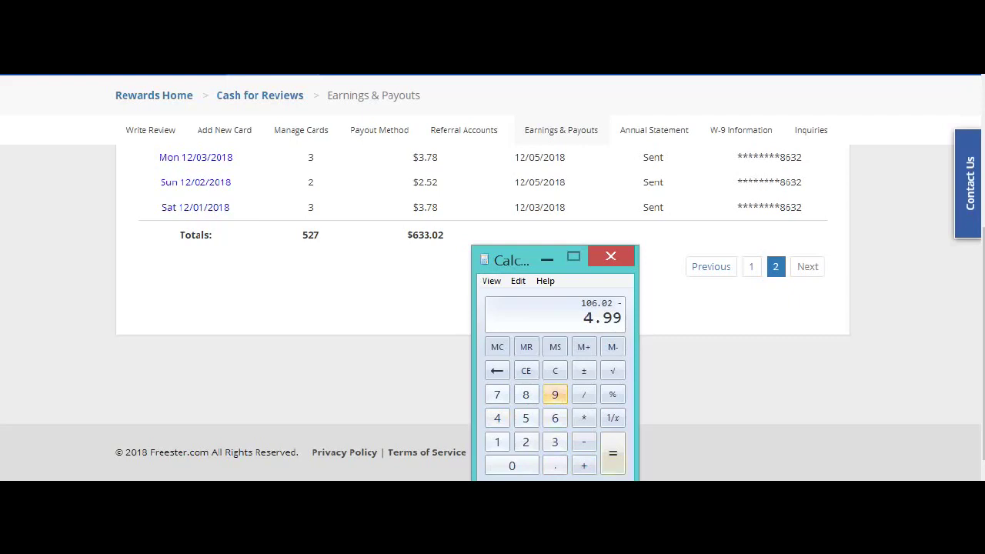
pyautogui.press('Return')
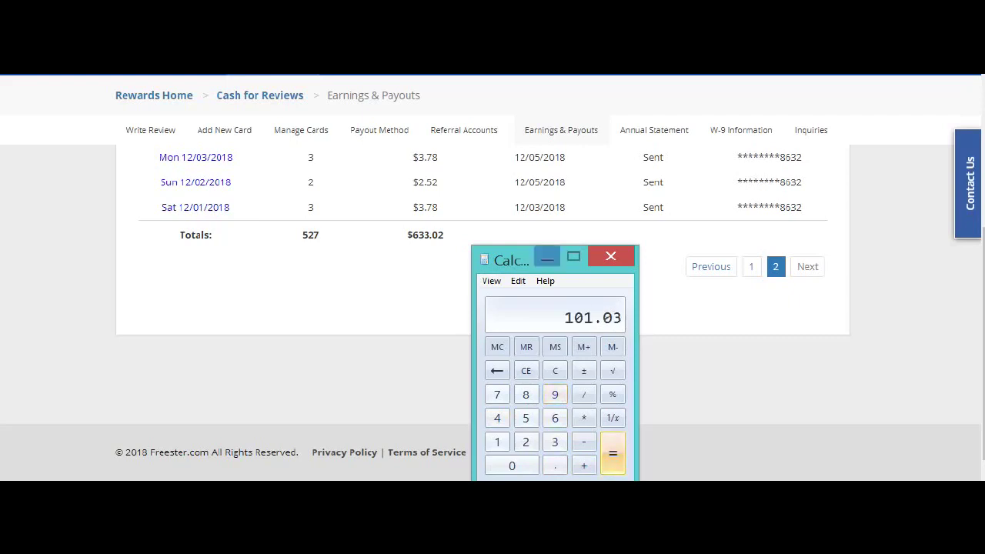
pyautogui.click(547, 258)
# Return to the first page of daily earnings and review the payout statuses
pyautogui.scroll(4, 493, 308)
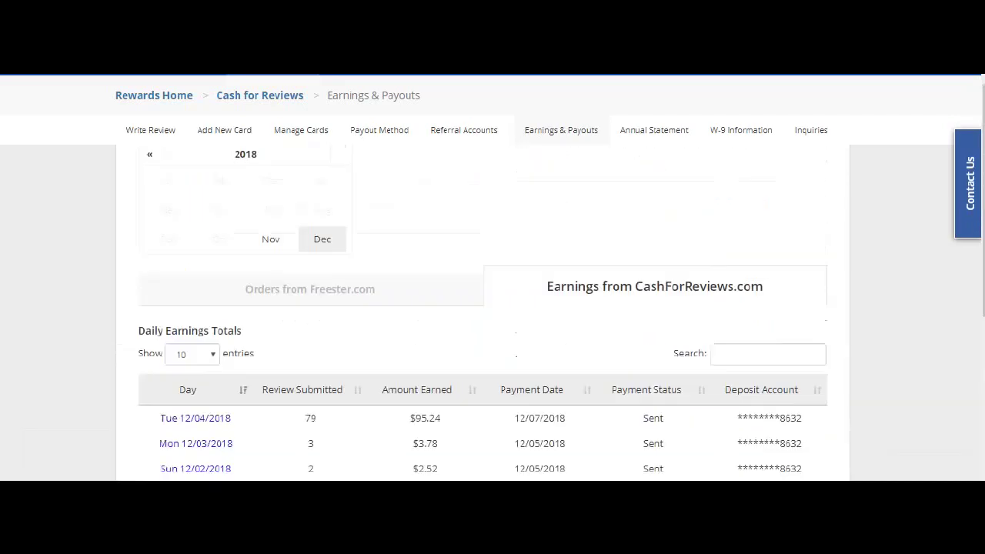
pyautogui.scroll(-2, 493, 308)
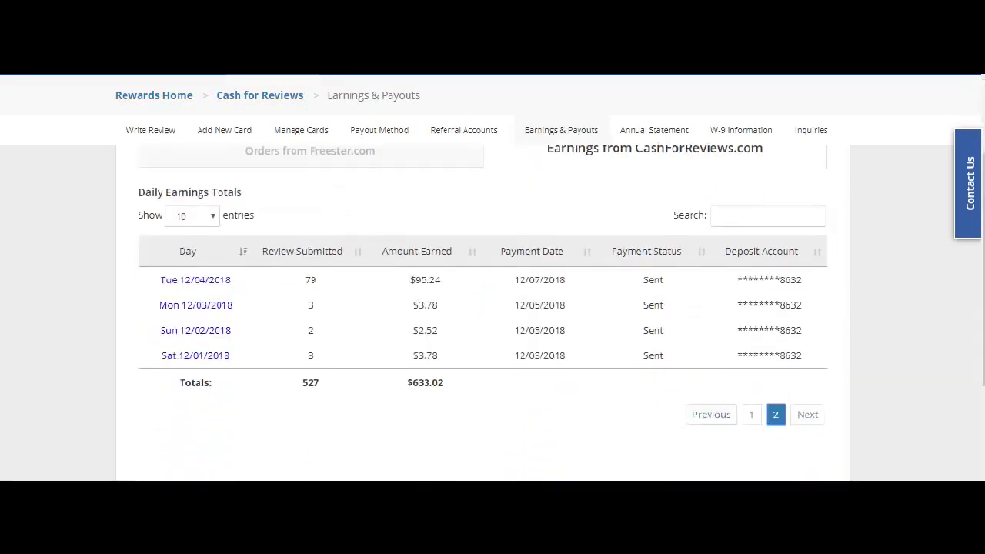
pyautogui.click(751, 414)
pyautogui.scroll(-4, 493, 308)
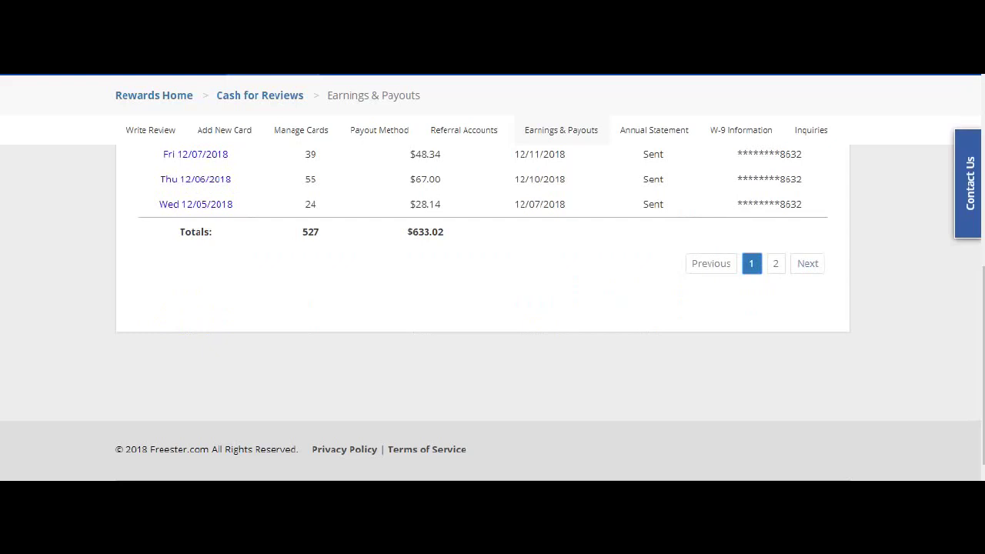
pyautogui.scroll(2, 493, 308)
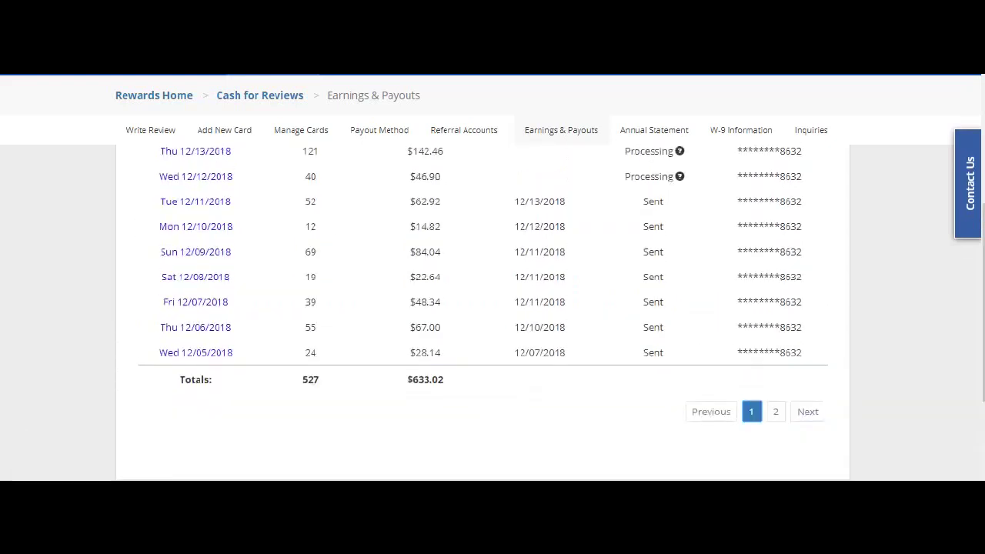
pyautogui.scroll(1, 493, 308)
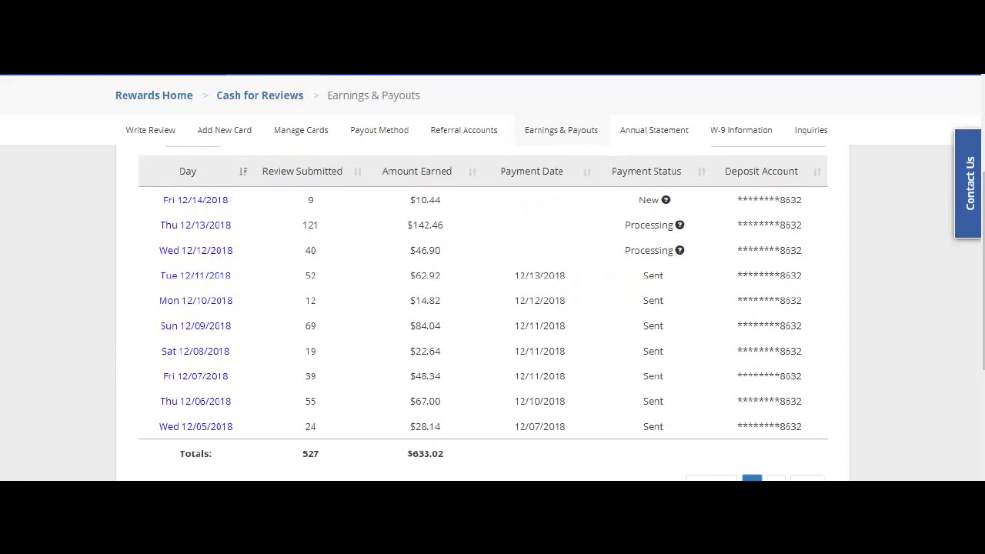
pyautogui.scroll(1, 492, 308)
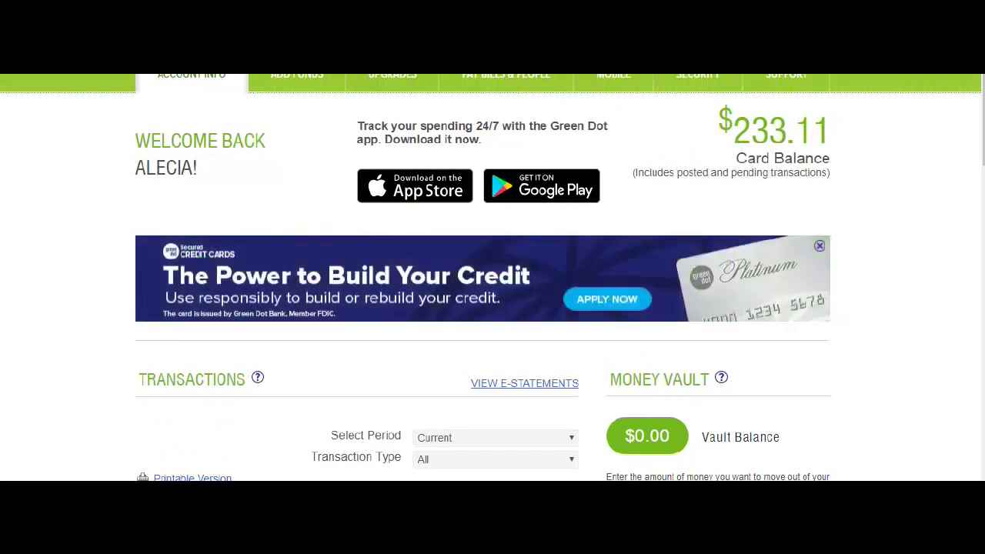
# Scroll to Green Dot's Recent Transactions, where the newest deposit is +$14.82
pyautogui.scroll(-1, 485, 277)
pyautogui.scroll(-1, 485, 277)
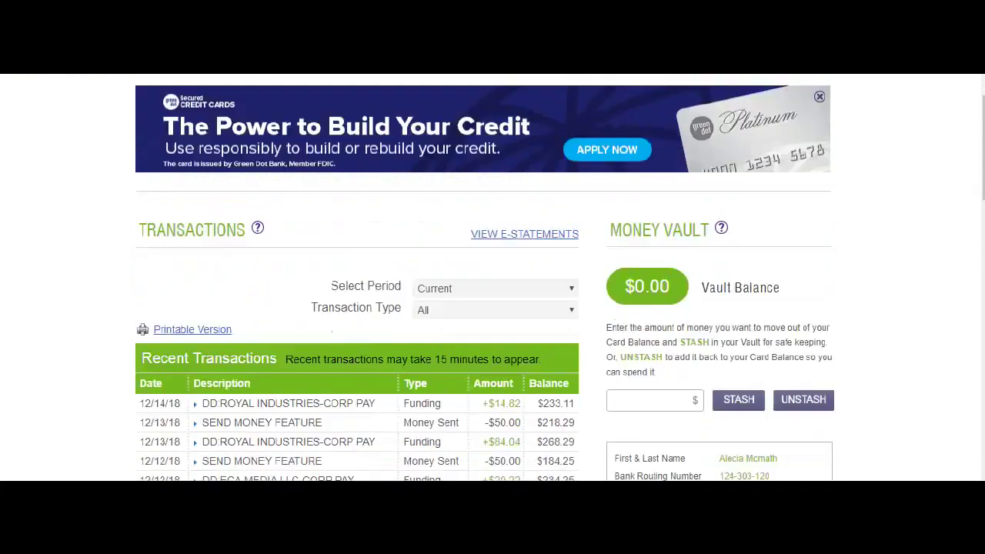
pyautogui.scroll(-3, 485, 277)
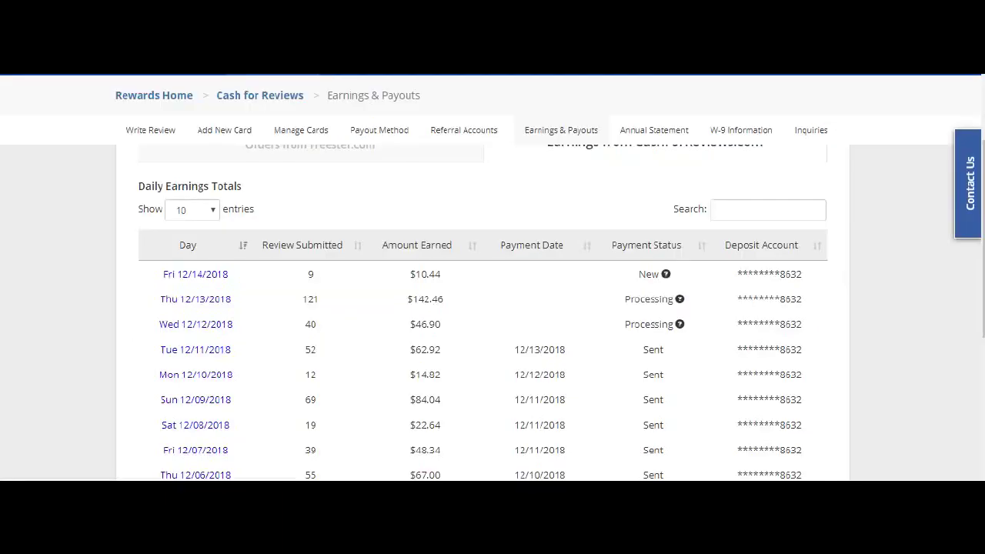
# Highlight the still-processing $46.90 (12/12) and $142.46 (12/13) earned amounts
pyautogui.moveTo(623, 299); pyautogui.dragTo(385, 324)
pyautogui.doubleClick(425, 324)
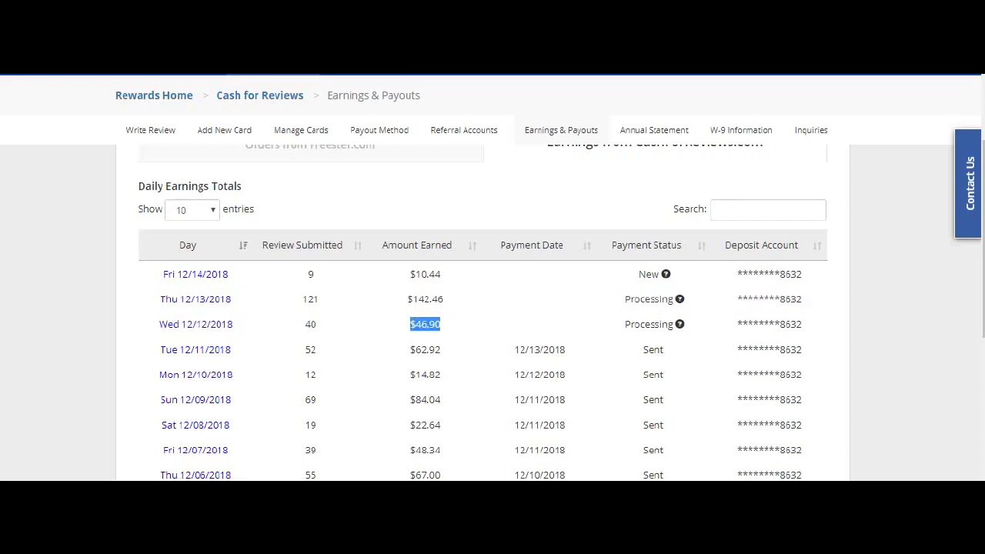
pyautogui.moveTo(408, 298); pyautogui.dragTo(443, 298)
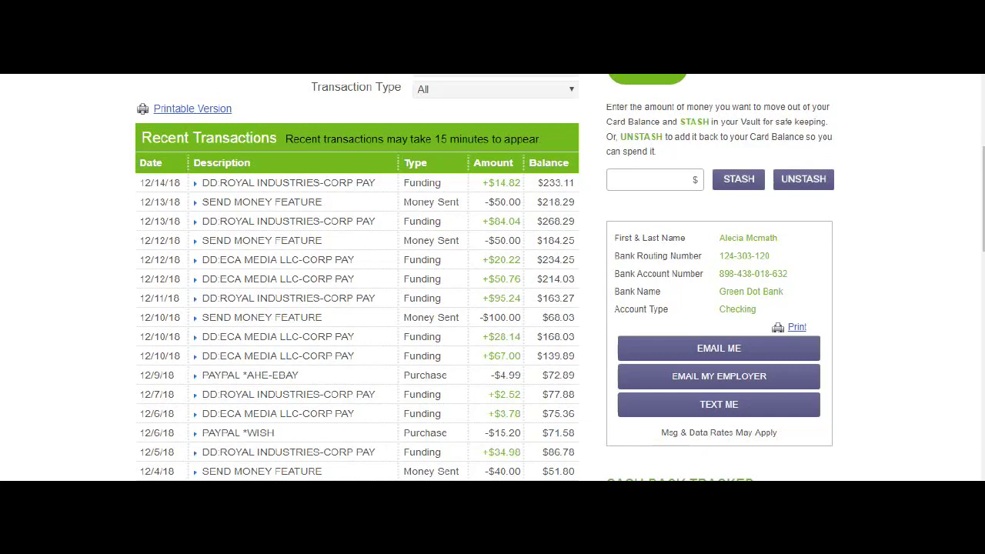
# Scroll Green Dot transactions down to 11/30/18, then back up to the $233.11 balance
pyautogui.scroll(-1, 485, 277)
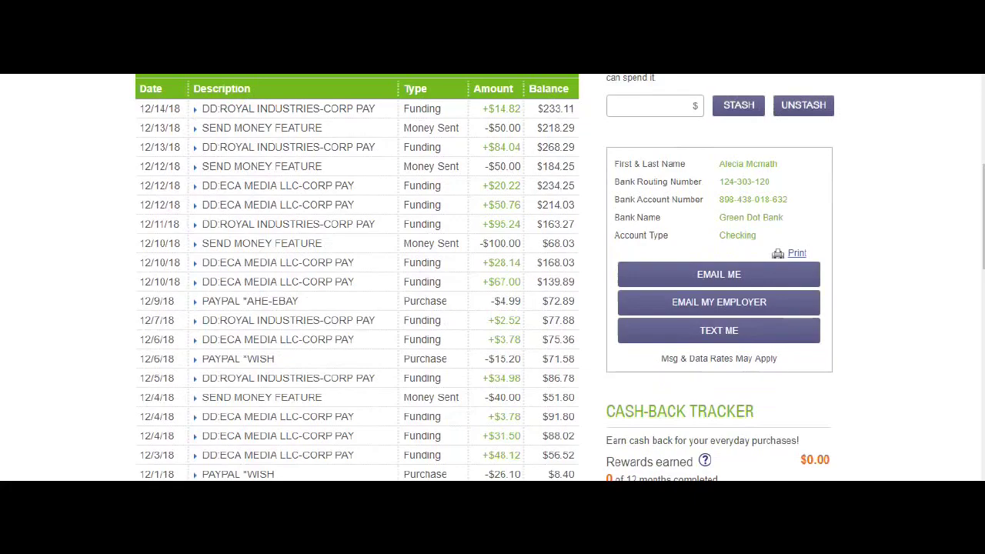
pyautogui.scroll(-1, 485, 277)
pyautogui.scroll(1, 485, 277)
pyautogui.scroll(-1, 485, 278)
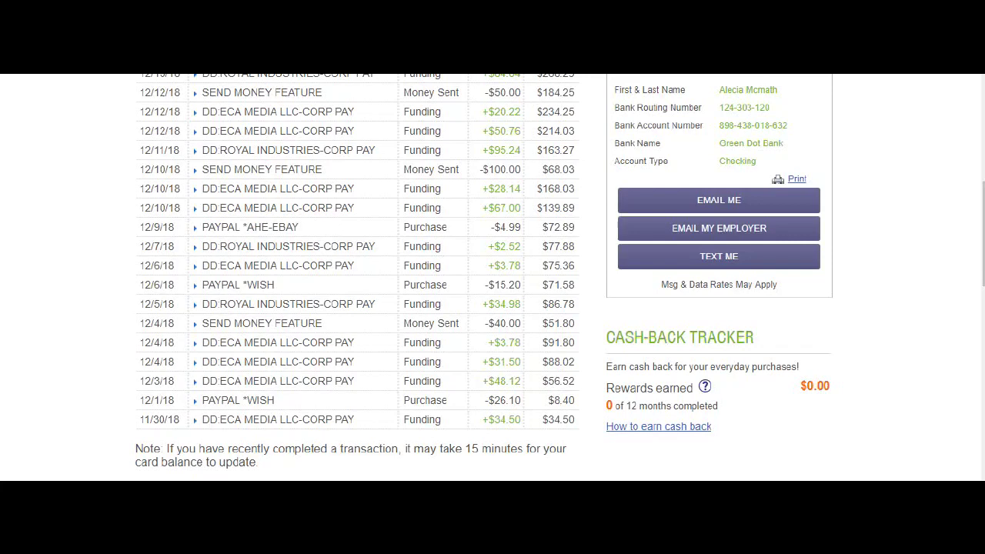
pyautogui.scroll(1, 485, 277)
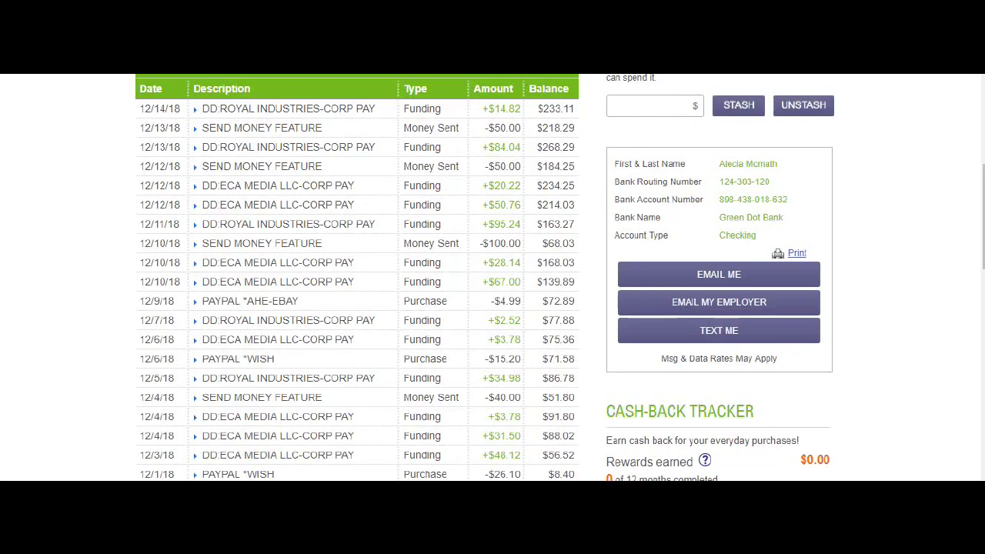
pyautogui.scroll(1, 493, 277)
pyautogui.scroll(2, 493, 277)
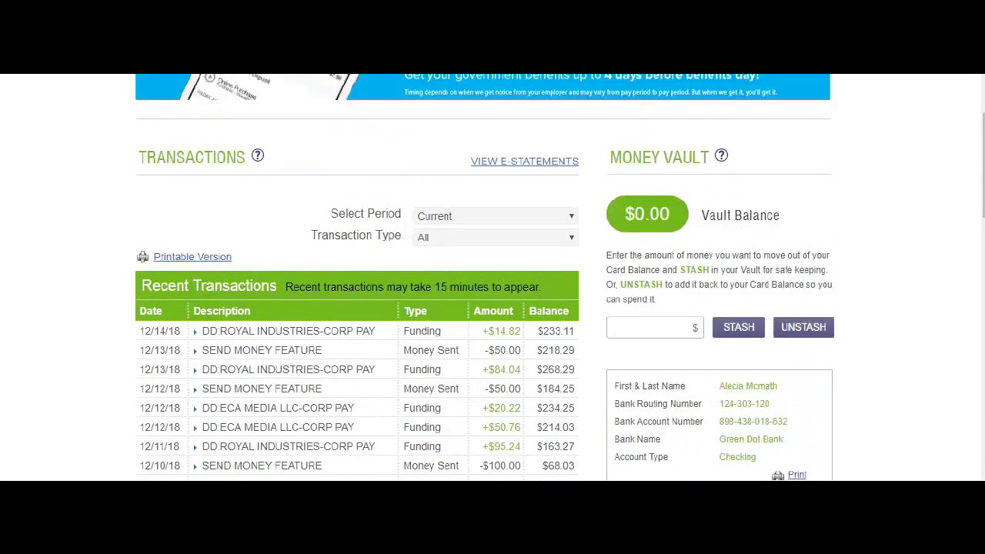
pyautogui.scroll(1, 493, 277)
pyautogui.scroll(1, 492, 278)
pyautogui.scroll(1, 493, 277)
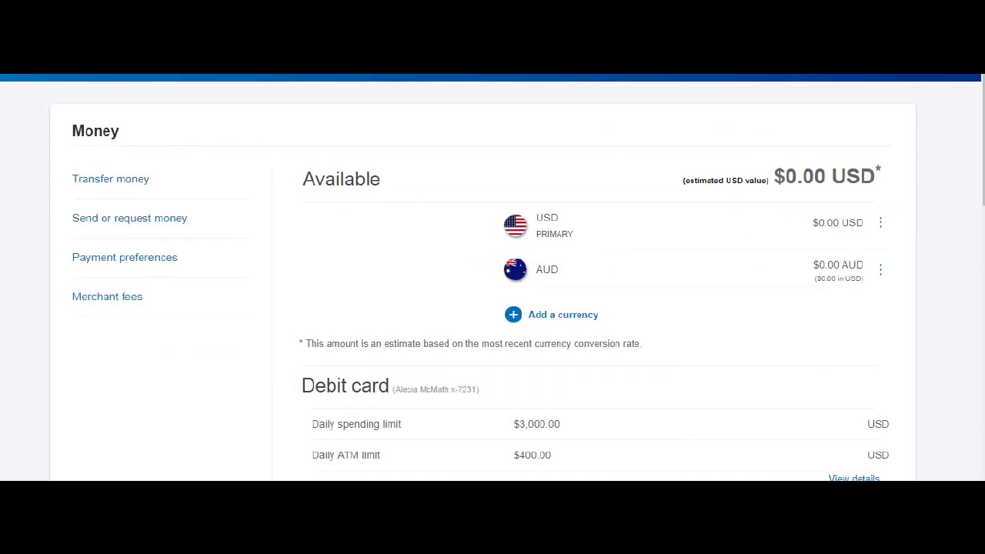
# Review PayPal activity showing the $50 Green Dot payment and $30 bank transfer
pyautogui.scroll(-1, 492, 308)
pyautogui.scroll(-2, 493, 308)
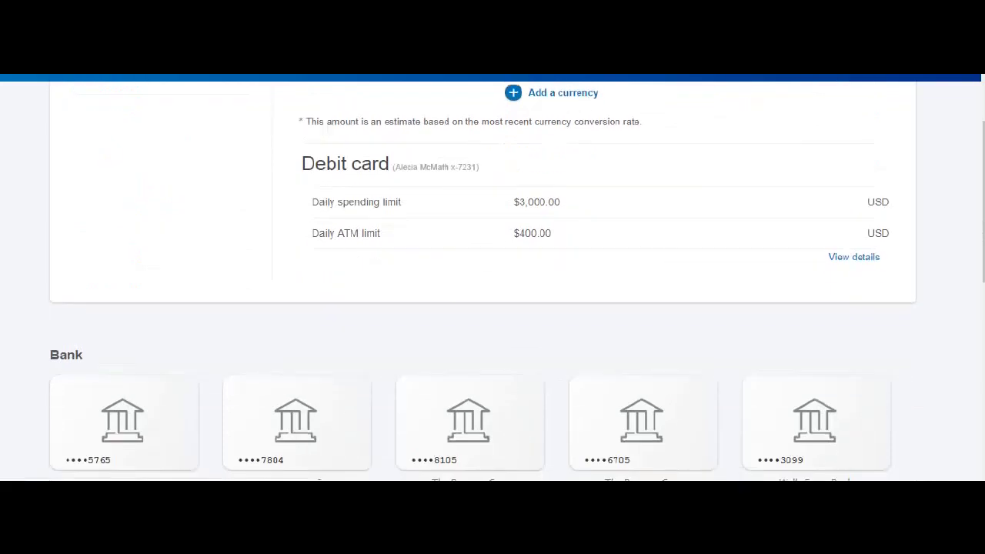
pyautogui.scroll(2, 493, 308)
pyautogui.scroll(1, 518, 281)
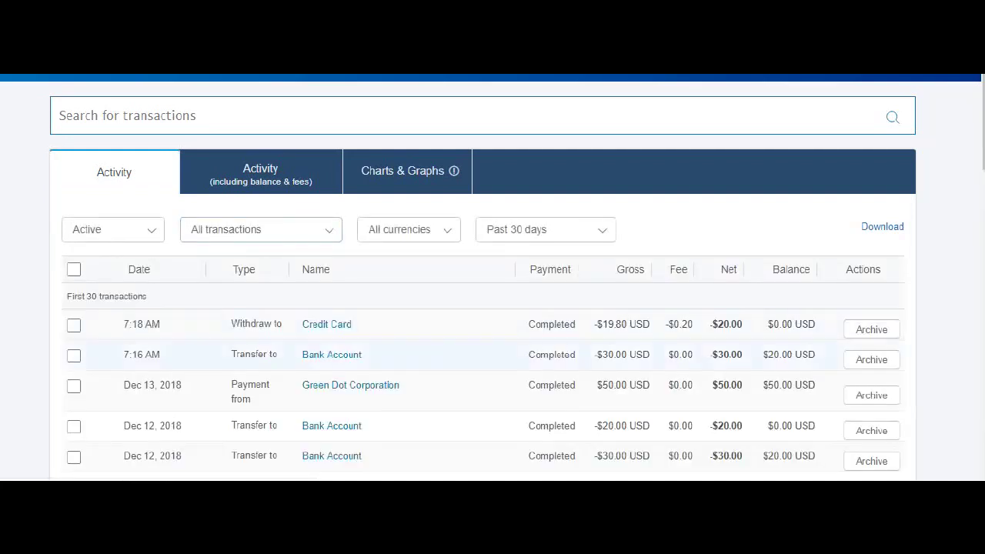
pyautogui.scroll(-1, 493, 308)
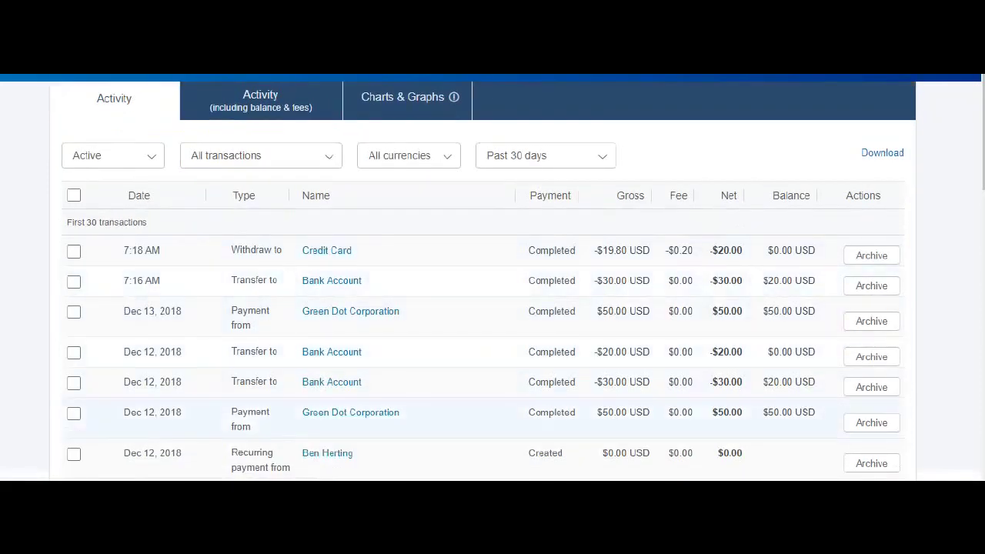
pyautogui.scroll(-1, 493, 308)
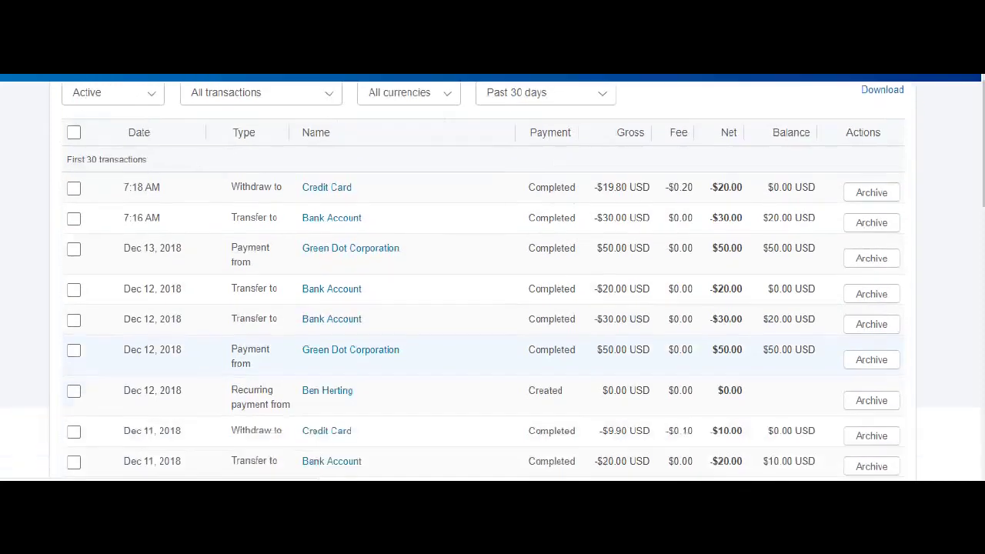
pyautogui.scroll(-2, 492, 308)
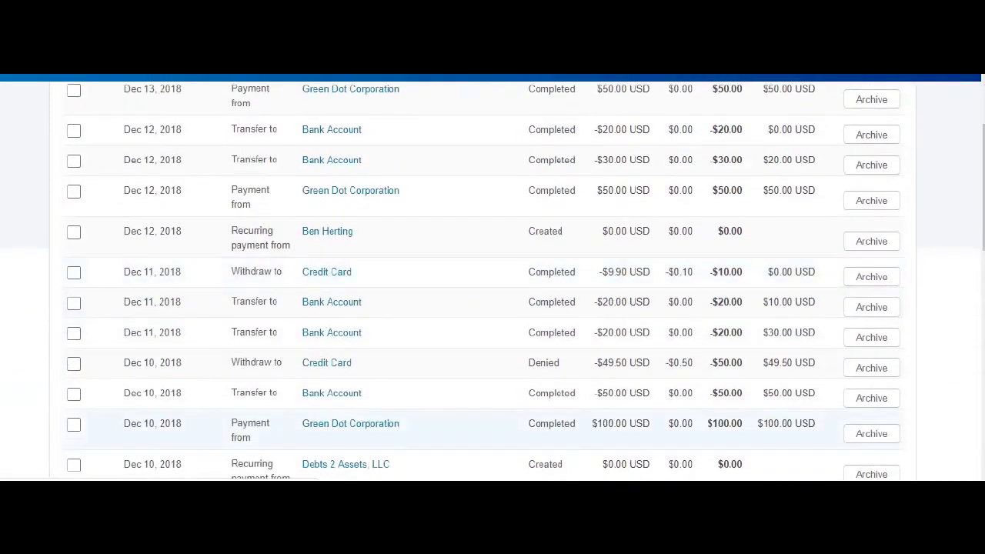
pyautogui.scroll(1, 492, 308)
pyautogui.scroll(1, 493, 308)
pyautogui.scroll(2, 492, 308)
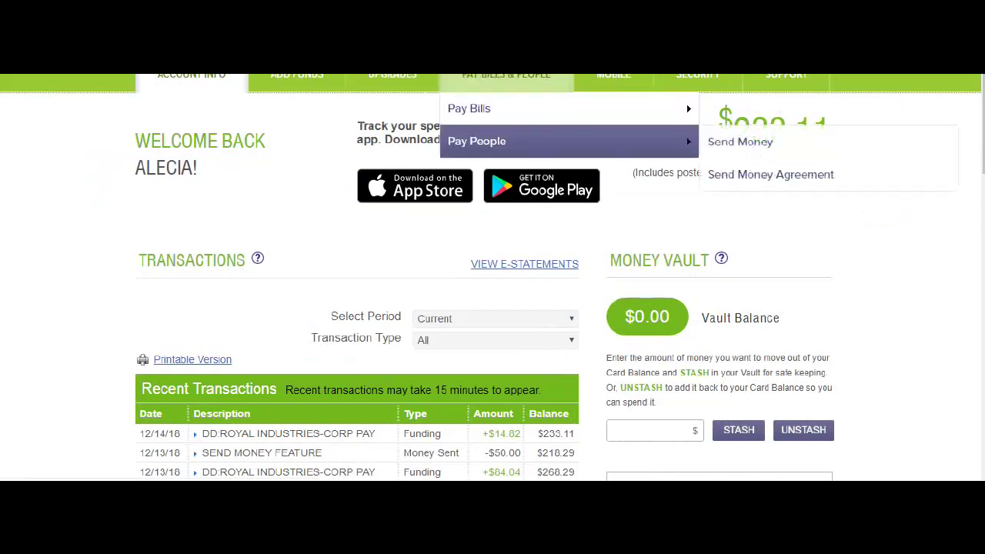
# Log back into Green Dot to reach the Send Money form
pyautogui.scroll(1, 493, 277)
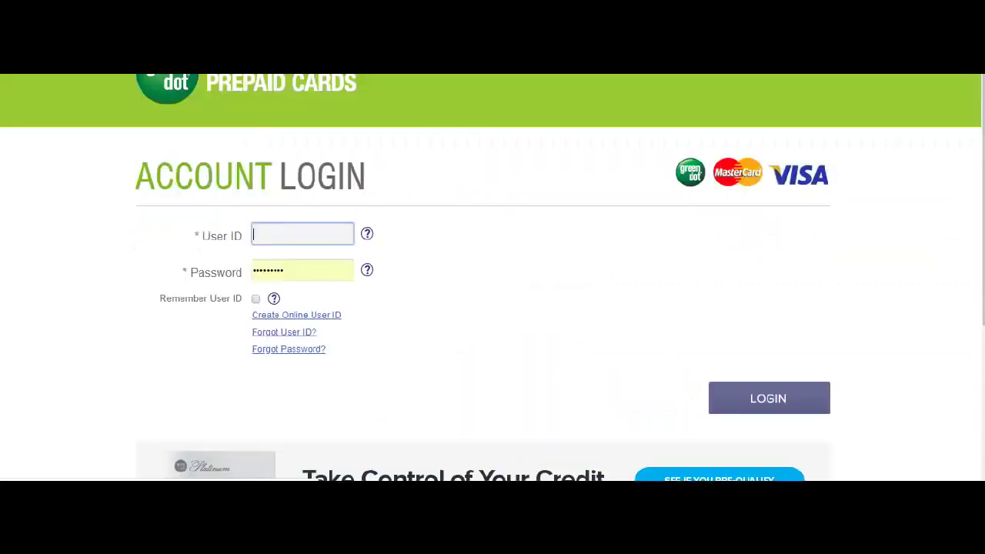
pyautogui.press('Return')
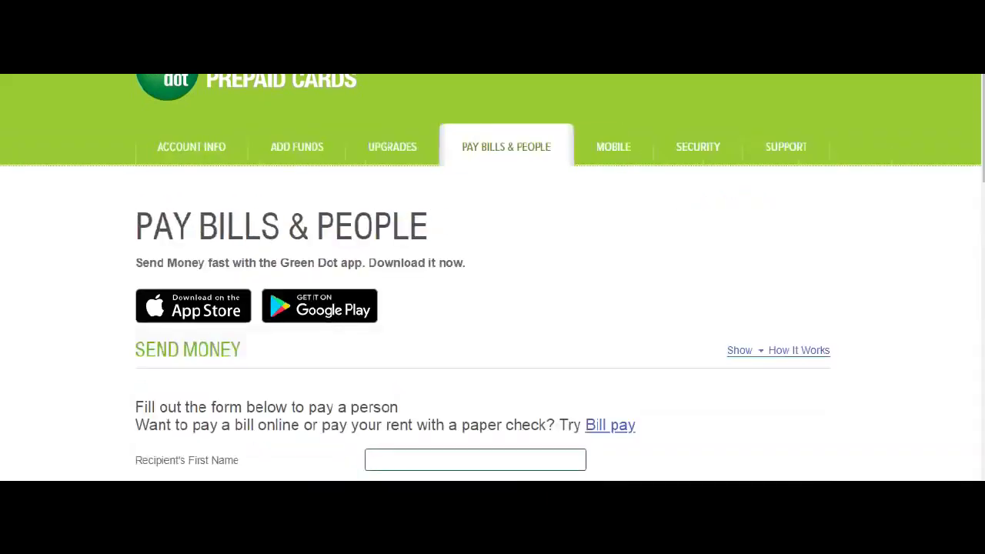
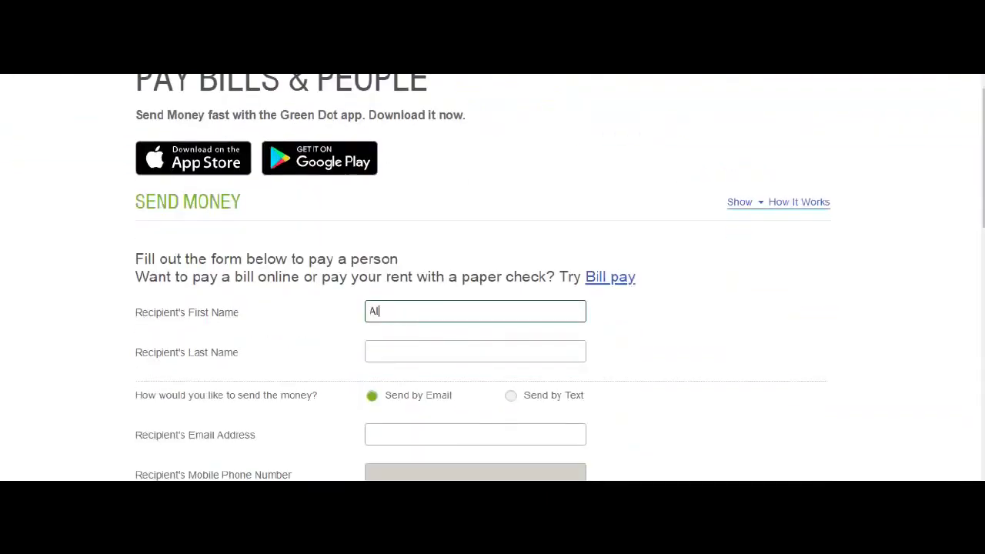
pyautogui.press('Tab')
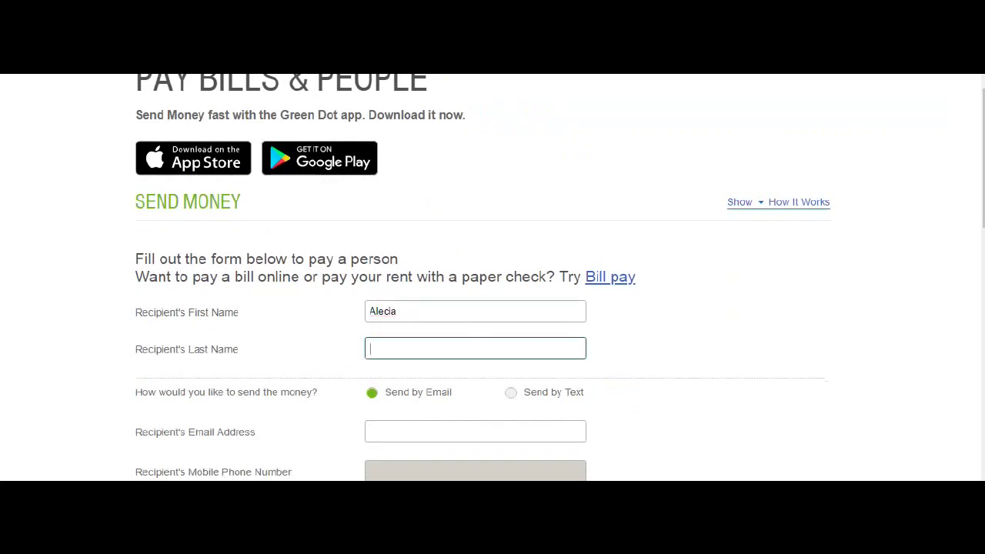
pyautogui.press('Tab')
pyautogui.write('al')
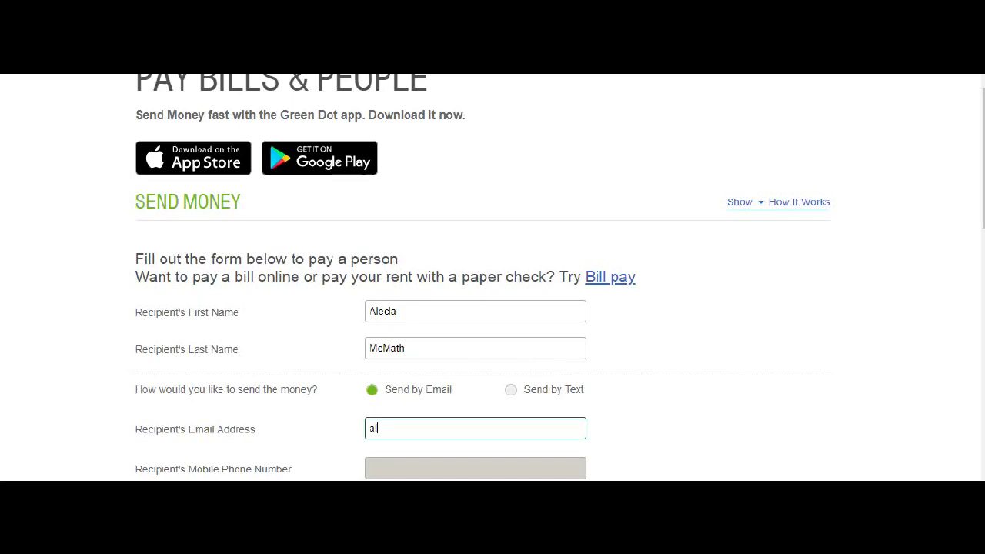
pyautogui.press('BackSpace')
pyautogui.press('BackSpace')
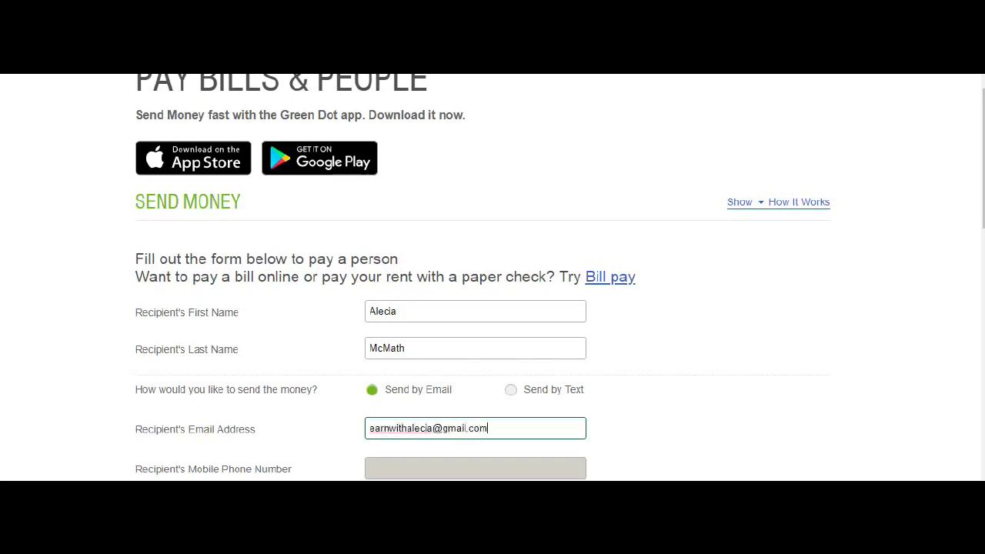
# Set the memo to Expenses and the amount to 50.00, then submit for review
pyautogui.scroll(-3, 493, 308)
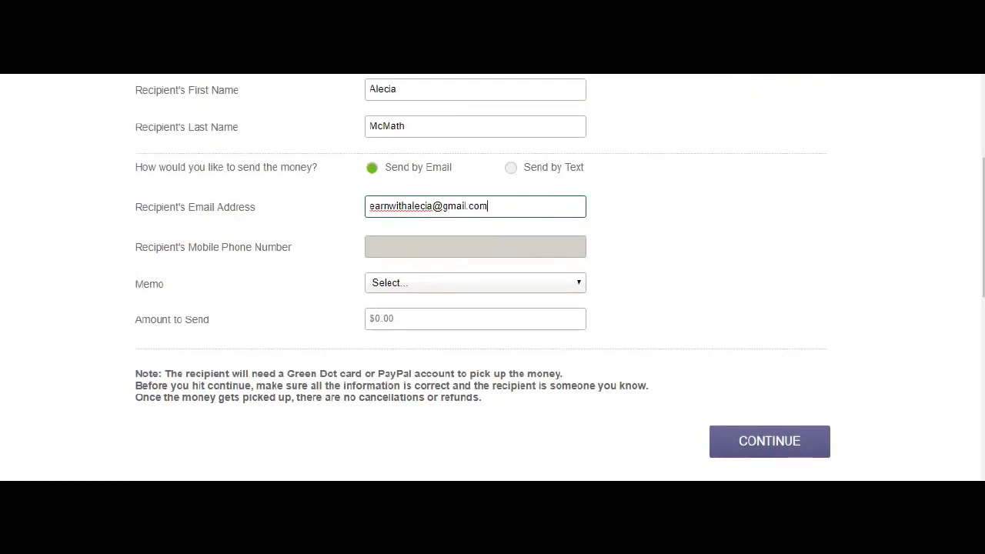
pyautogui.click(475, 283)
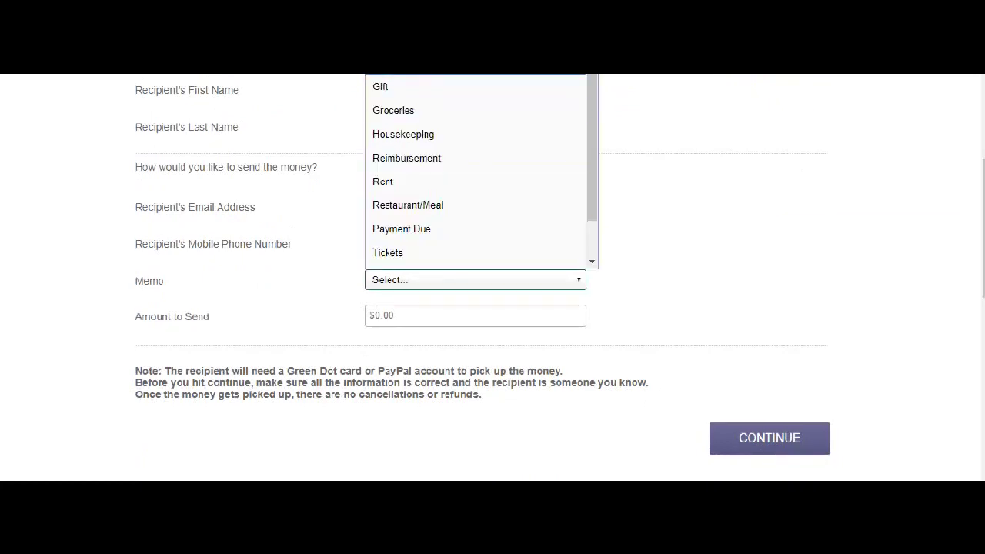
pyautogui.click(401, 62)
pyautogui.press('Tab')
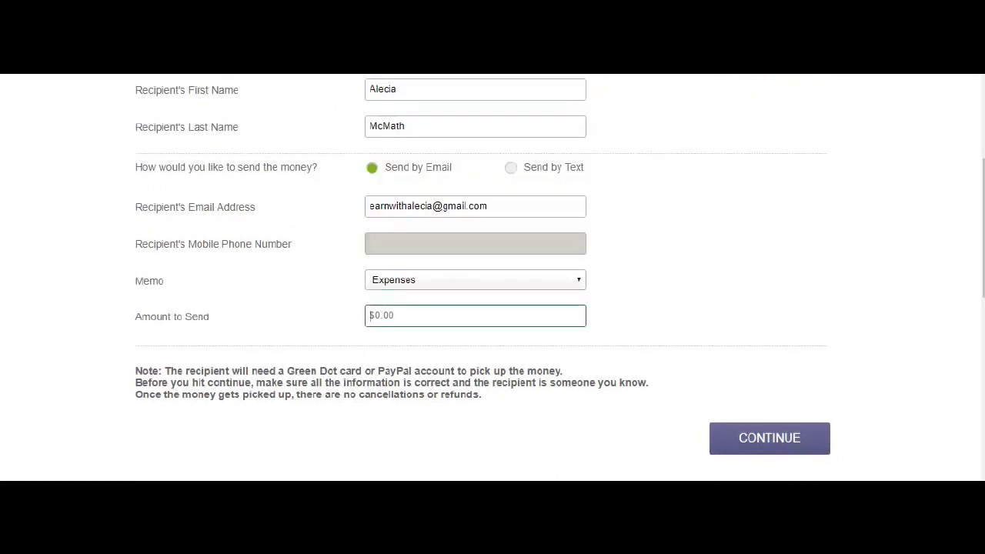
pyautogui.write('50')
pyautogui.write('.00')
pyautogui.press('Return')
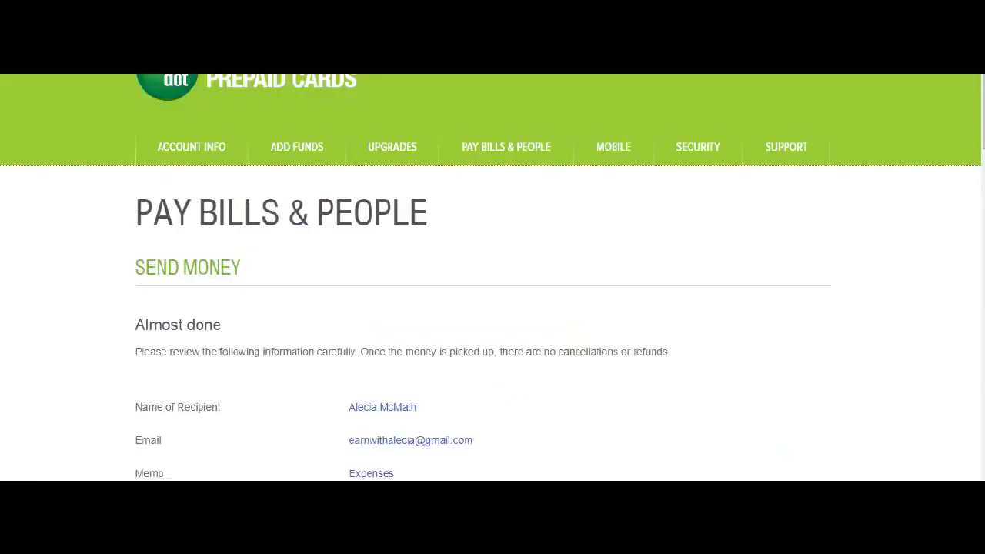
# Confirm and send the $50.00 payment from the review page
pyautogui.scroll(-3, 493, 277)
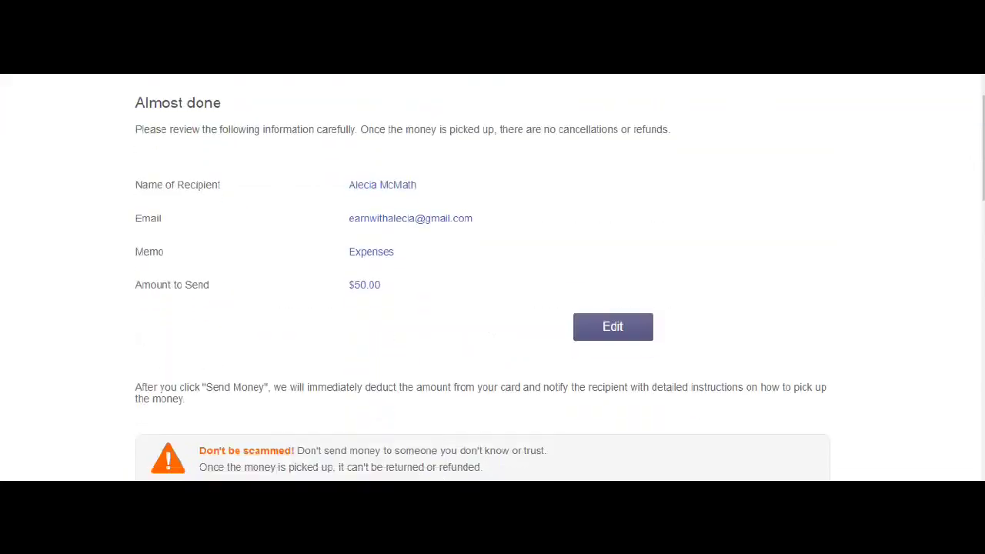
pyautogui.scroll(-2, 493, 277)
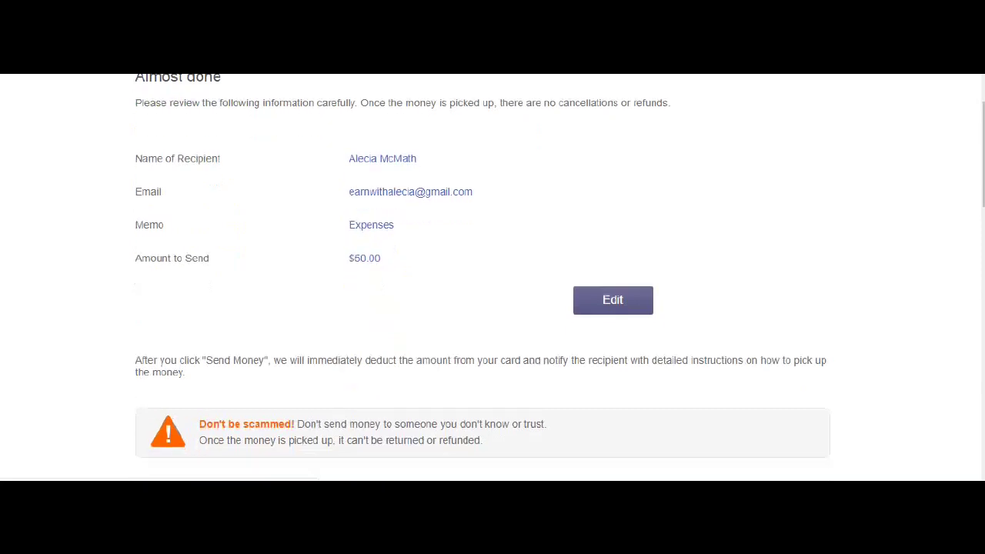
pyautogui.click(760, 390)
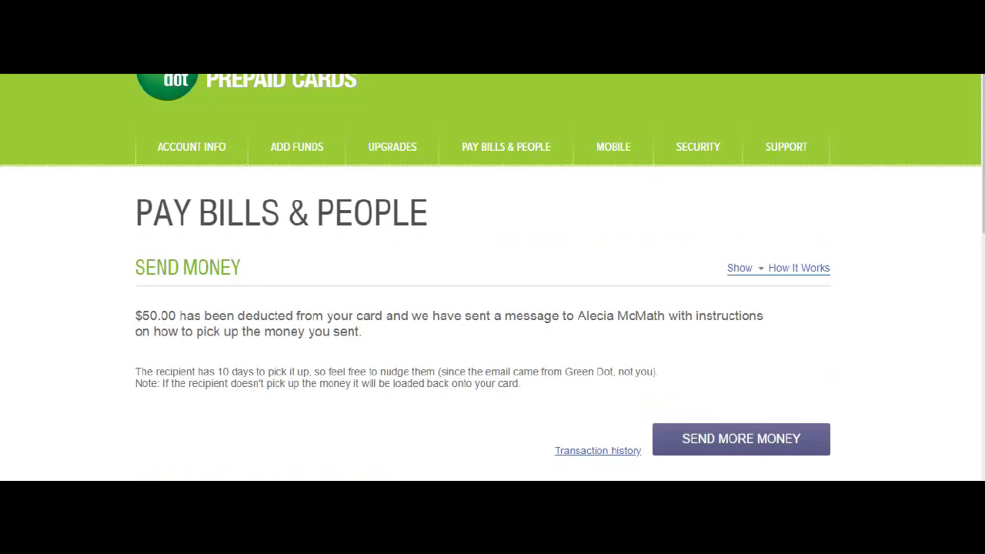
pyautogui.scroll(-1, 492, 277)
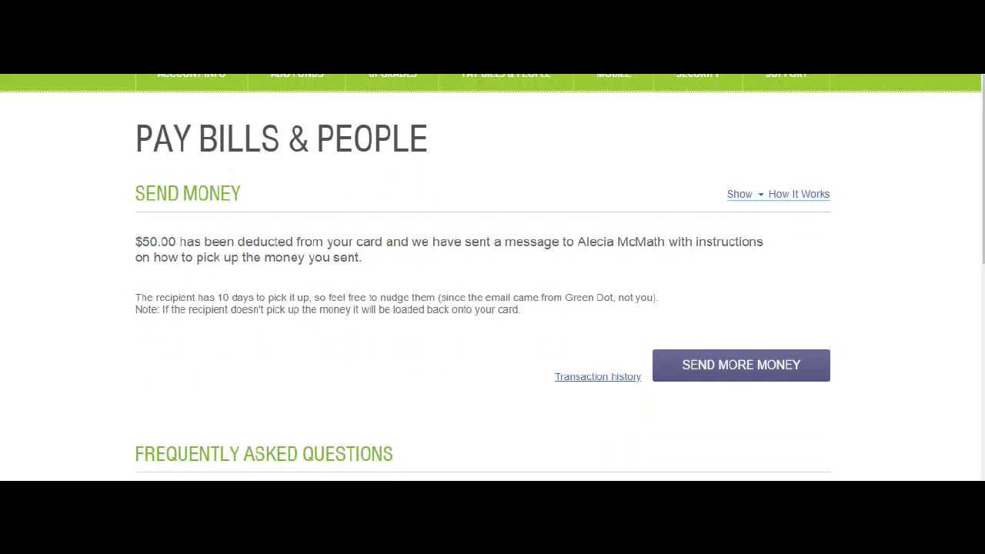
pyautogui.scroll(-2, 493, 277)
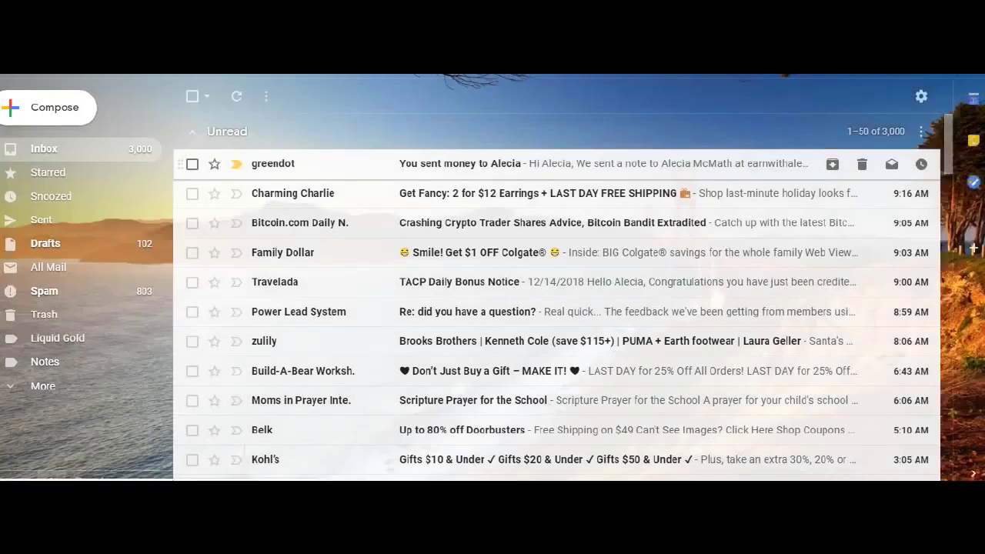
# Read Green Dot's 'You sent money' email in Gmail
pyautogui.click(460, 164)
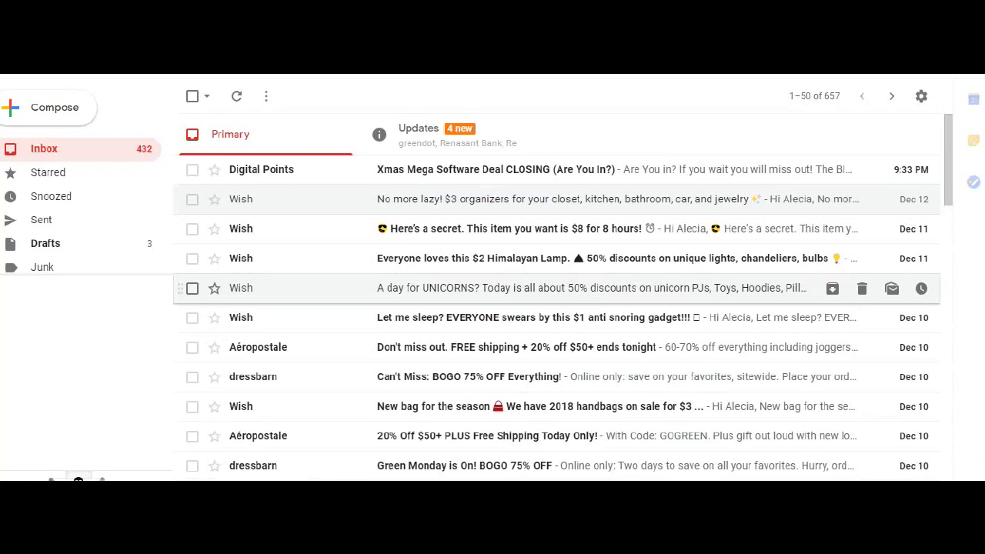
# Open Green Dot's $50.00 'sent you money' email under Updates to reach its pickup link
pyautogui.click(418, 134)
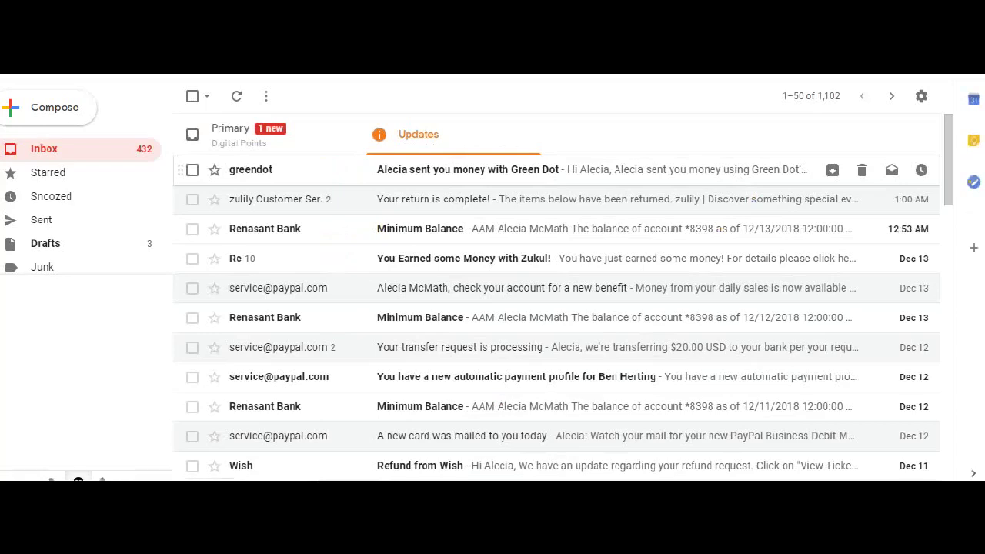
pyautogui.click(469, 169)
pyautogui.scroll(-2, 512, 298)
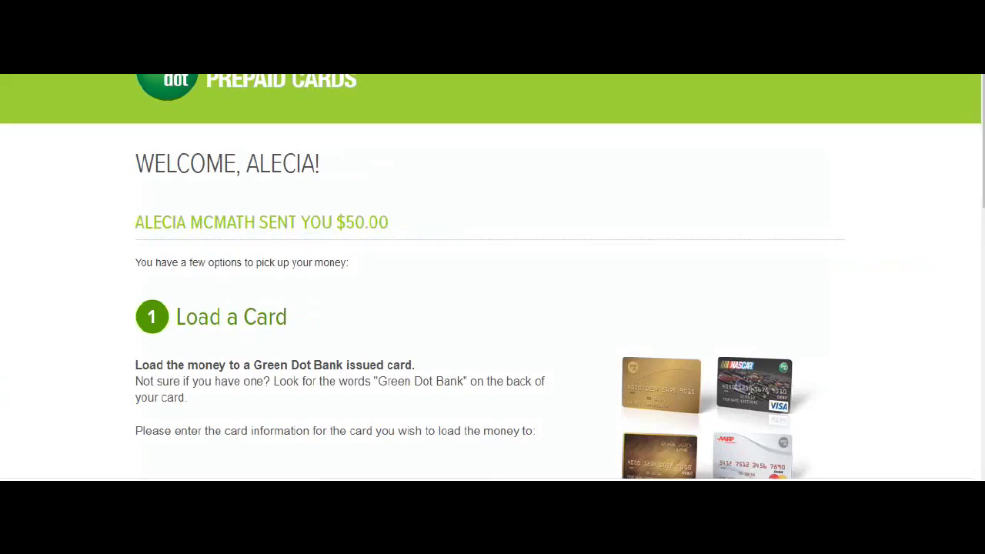
# Pick up the $50.00 Green Dot payment into the linked PayPal account
pyautogui.scroll(4, 493, 277)
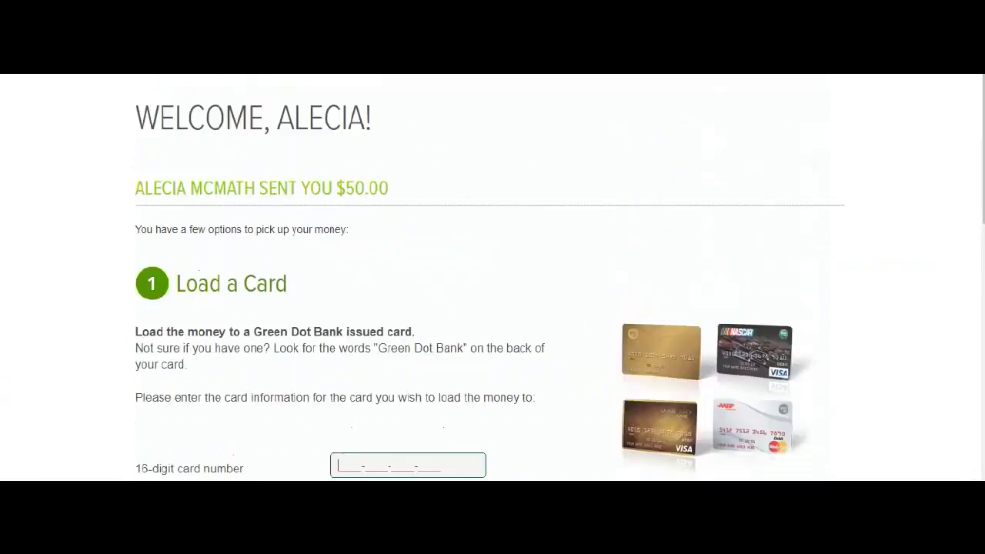
pyautogui.scroll(-1, 493, 277)
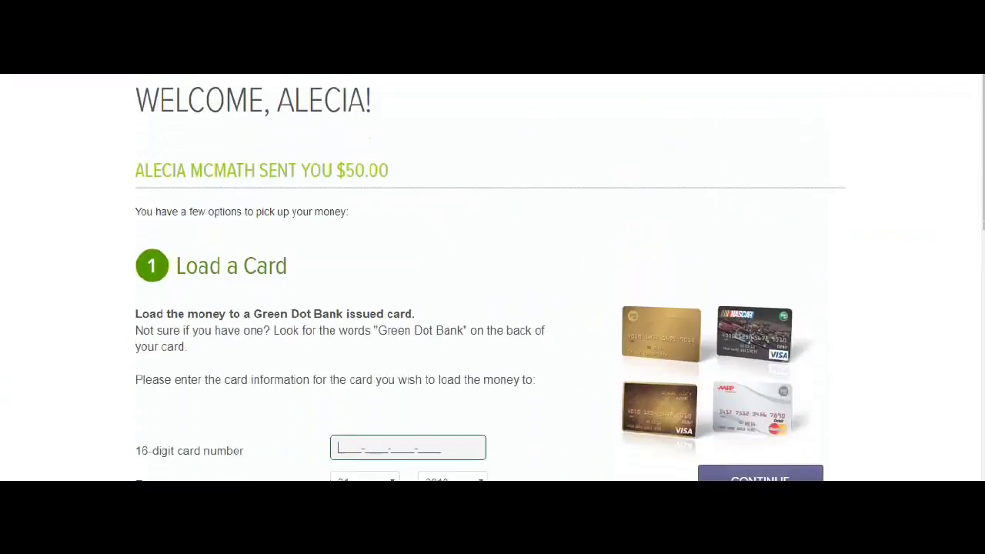
pyautogui.scroll(-1, 492, 277)
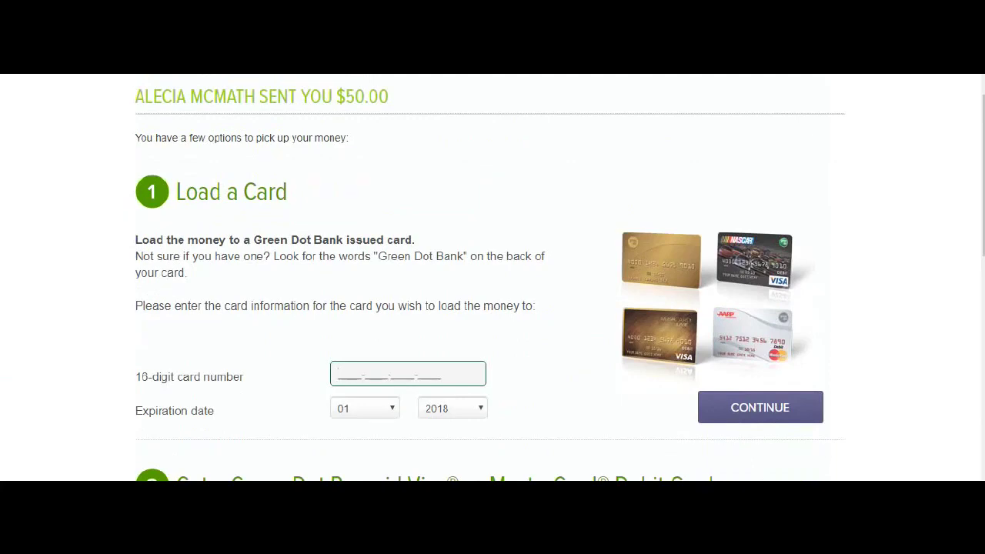
pyautogui.scroll(-3, 493, 278)
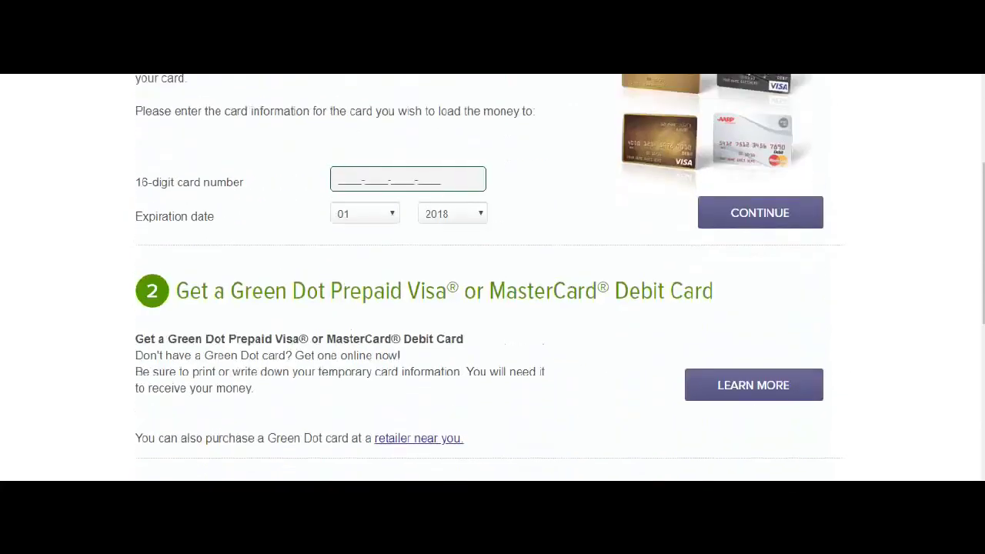
pyautogui.scroll(2, 493, 277)
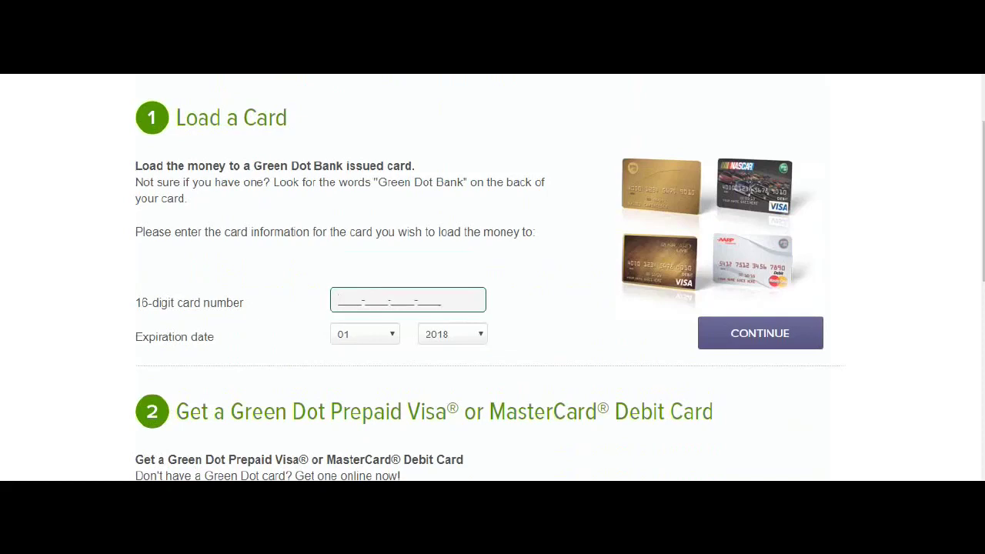
pyautogui.scroll(-2, 492, 277)
pyautogui.scroll(-2, 493, 277)
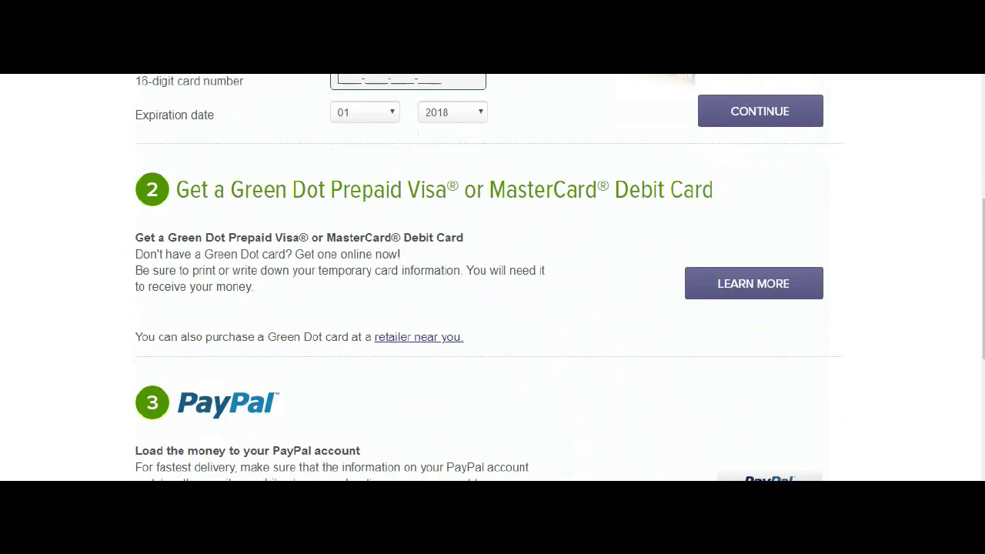
pyautogui.scroll(-2, 493, 277)
pyautogui.scroll(-1, 493, 277)
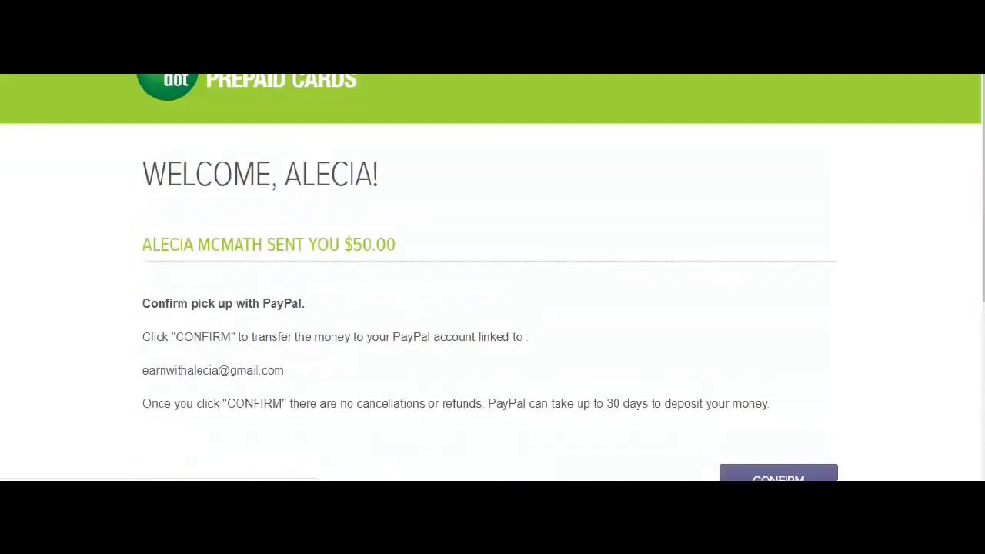
pyautogui.scroll(-3, 493, 277)
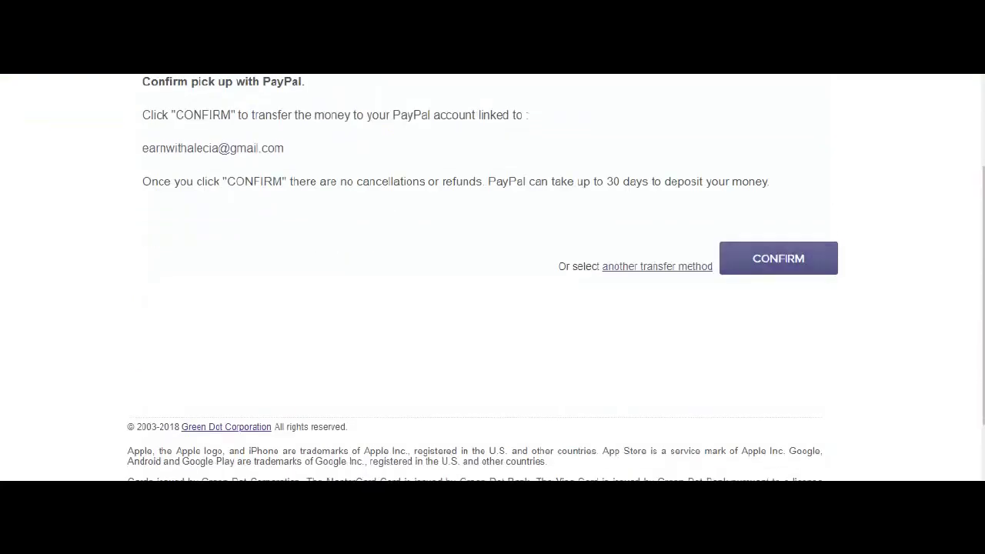
pyautogui.click(778, 257)
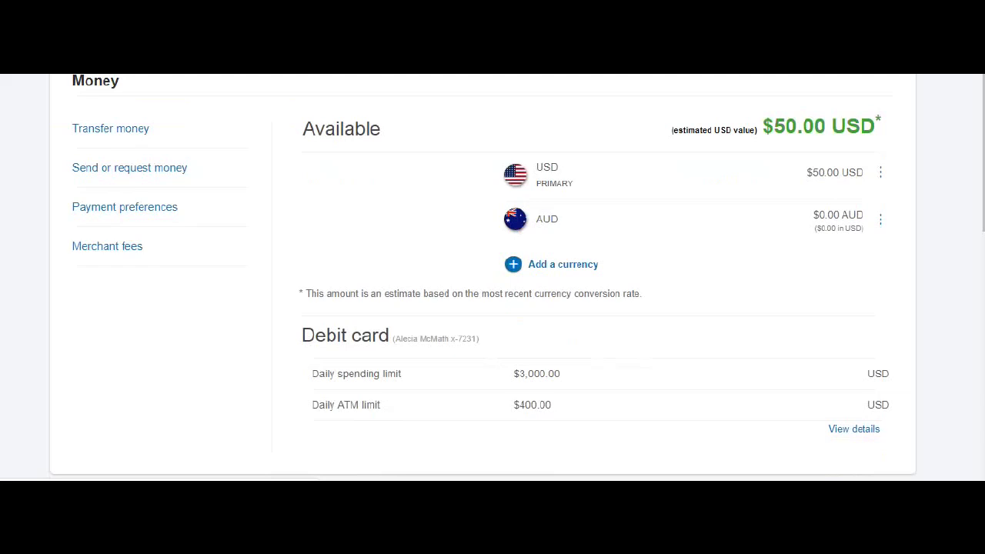
pyautogui.scroll(1, 493, 278)
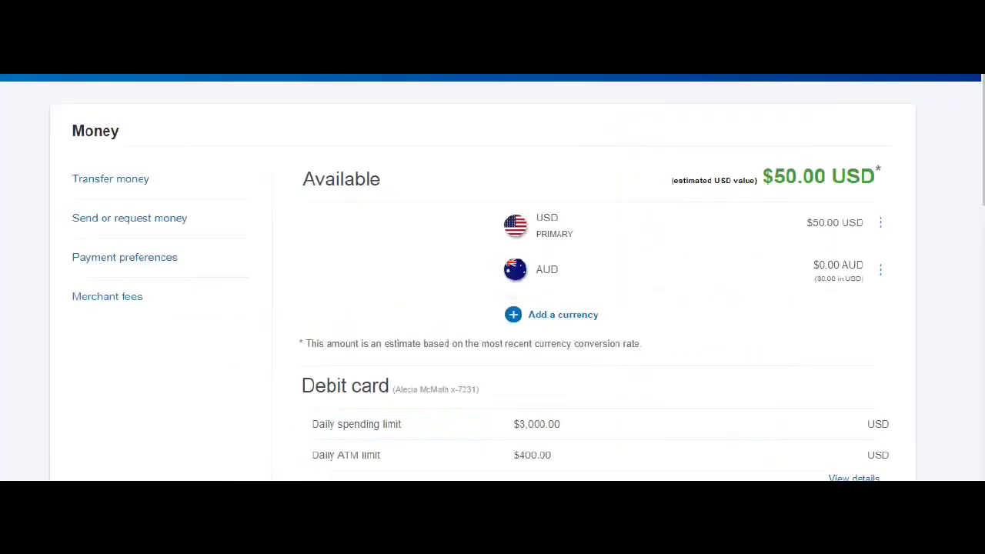
pyautogui.scroll(-1, 493, 293)
pyautogui.scroll(1, 493, 292)
pyautogui.scroll(-5, 493, 293)
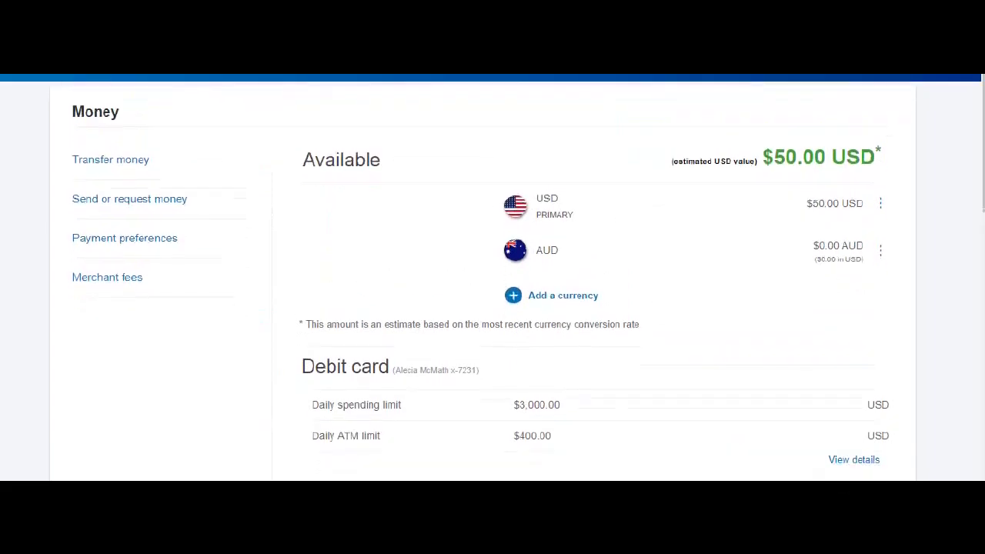
pyautogui.scroll(4, 492, 292)
pyautogui.scroll(1, 493, 293)
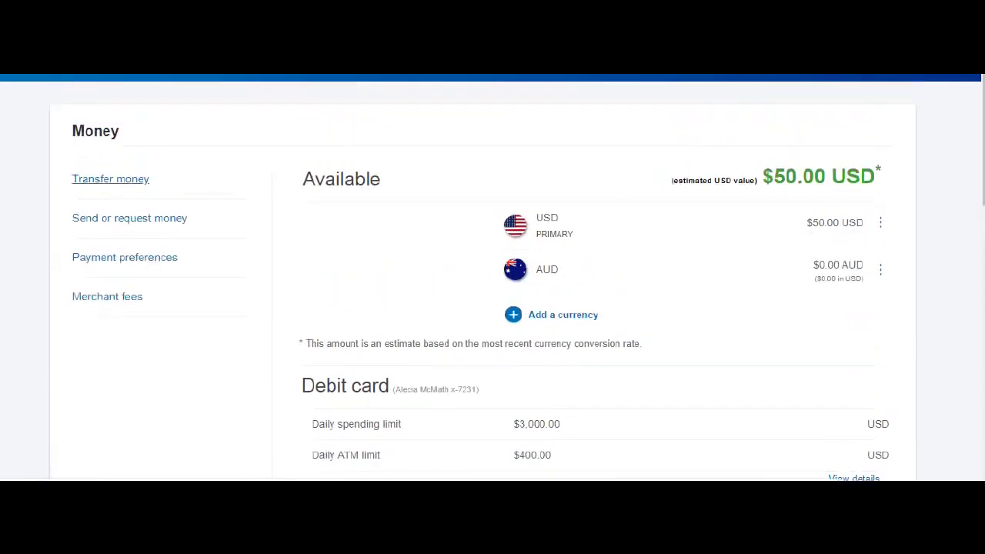
pyautogui.click(110, 179)
pyautogui.click(495, 162)
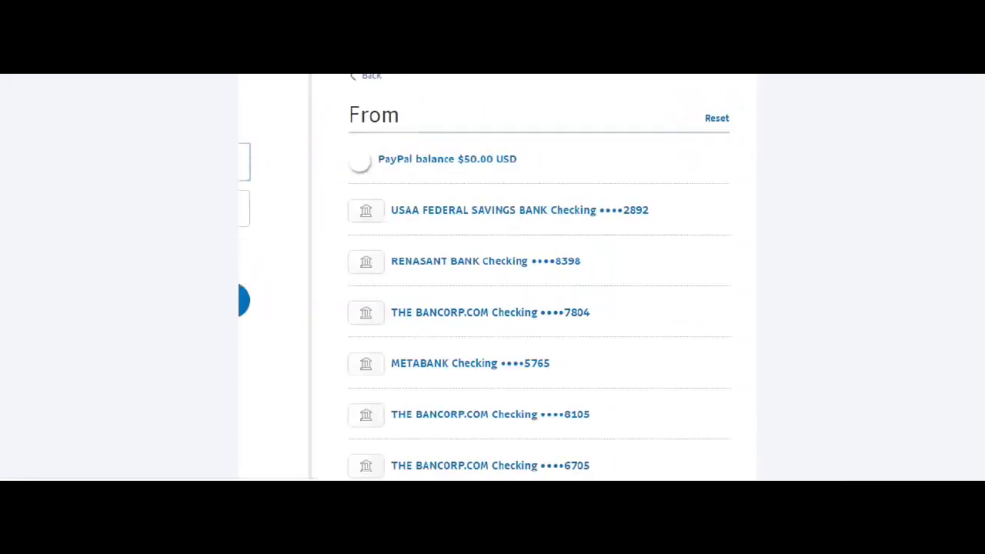
pyautogui.click(431, 158)
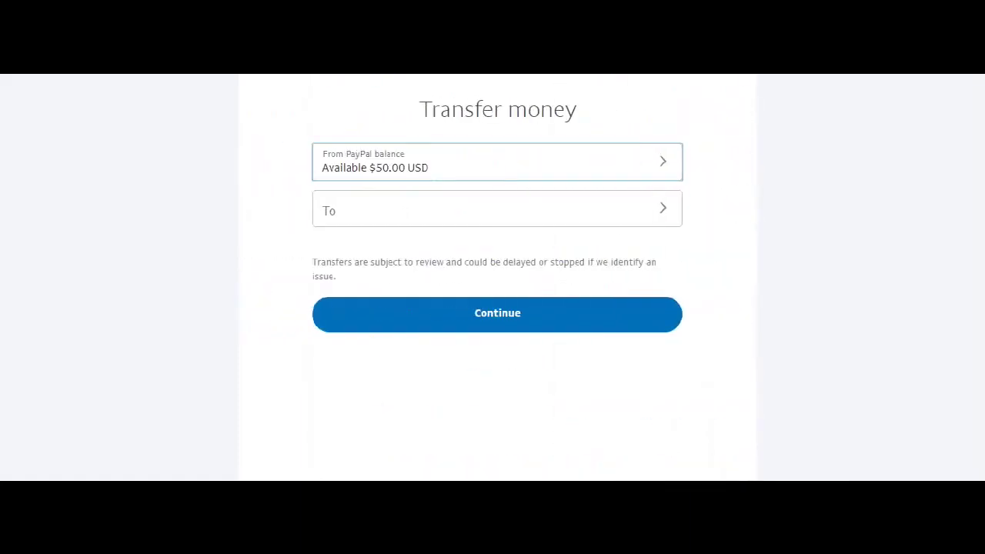
pyautogui.click(496, 209)
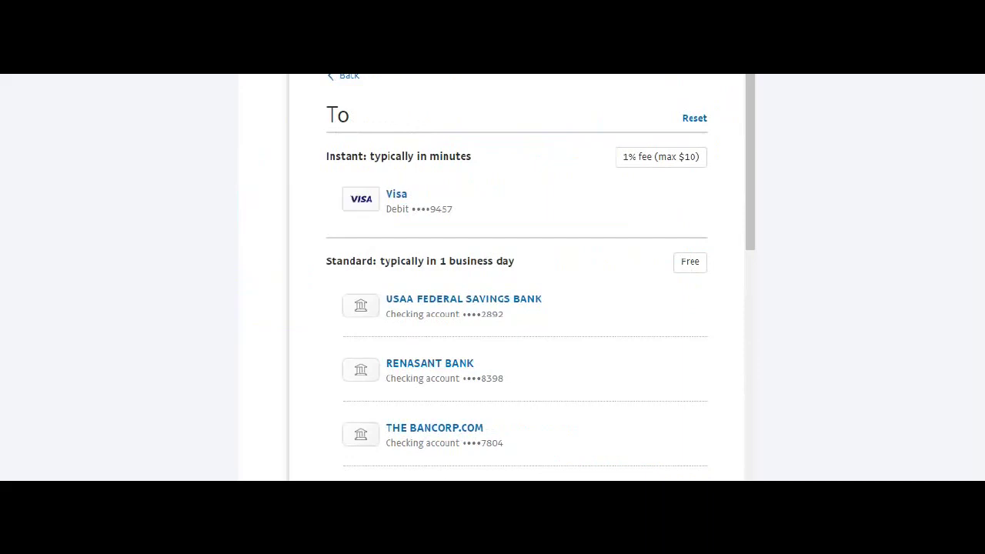
pyautogui.scroll(-3, 518, 277)
pyautogui.scroll(-1, 518, 277)
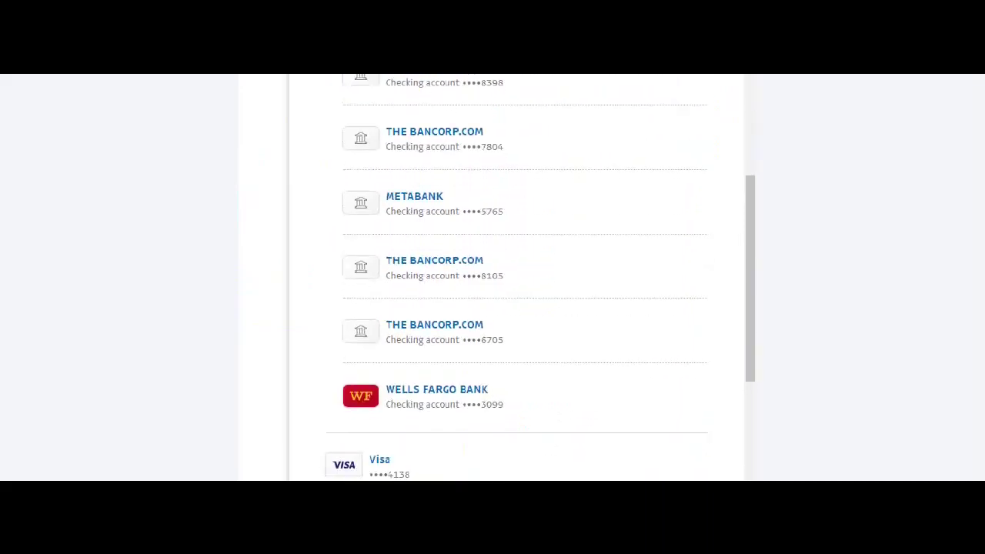
pyautogui.click(415, 203)
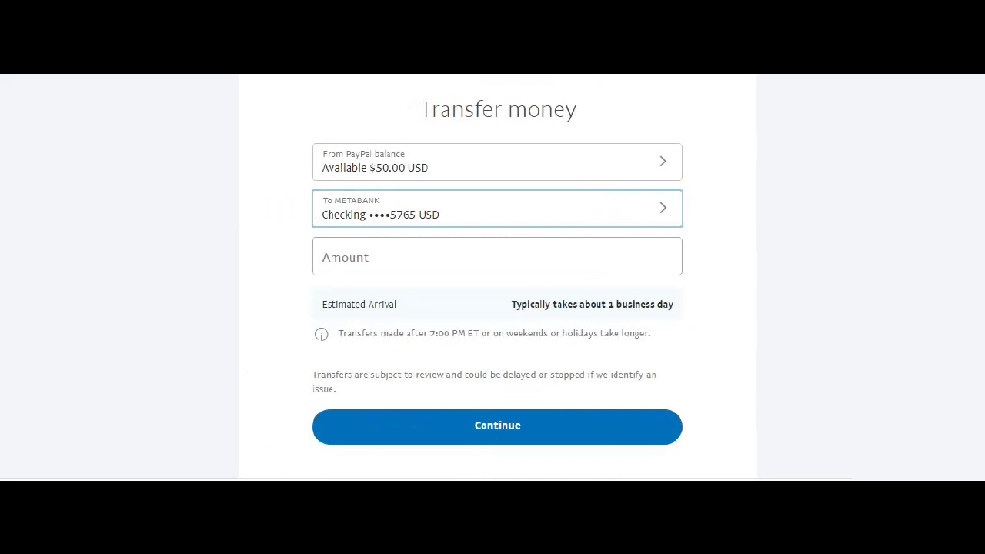
pyautogui.press('Tab')
pyautogui.write('4')
pyautogui.press('BackSpace')
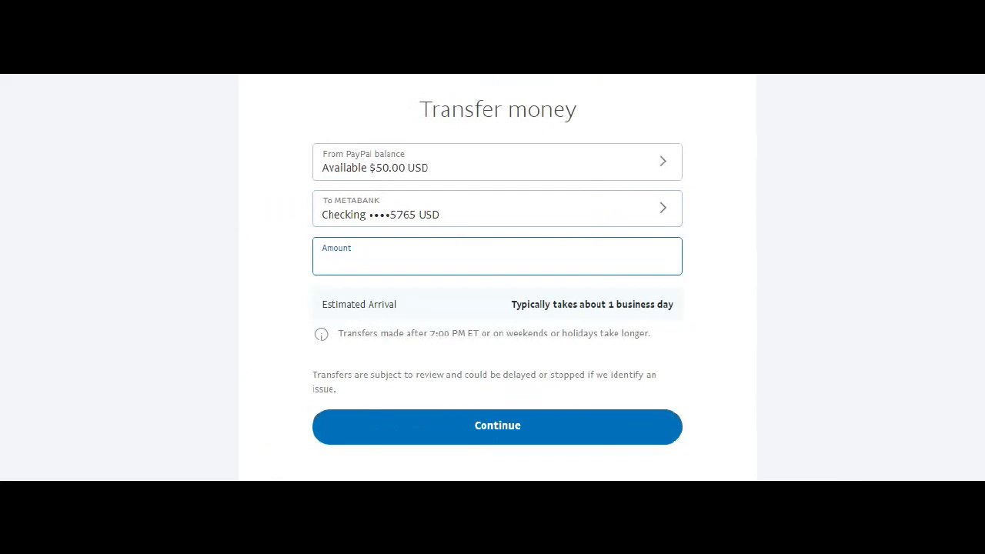
pyautogui.write('30.00')
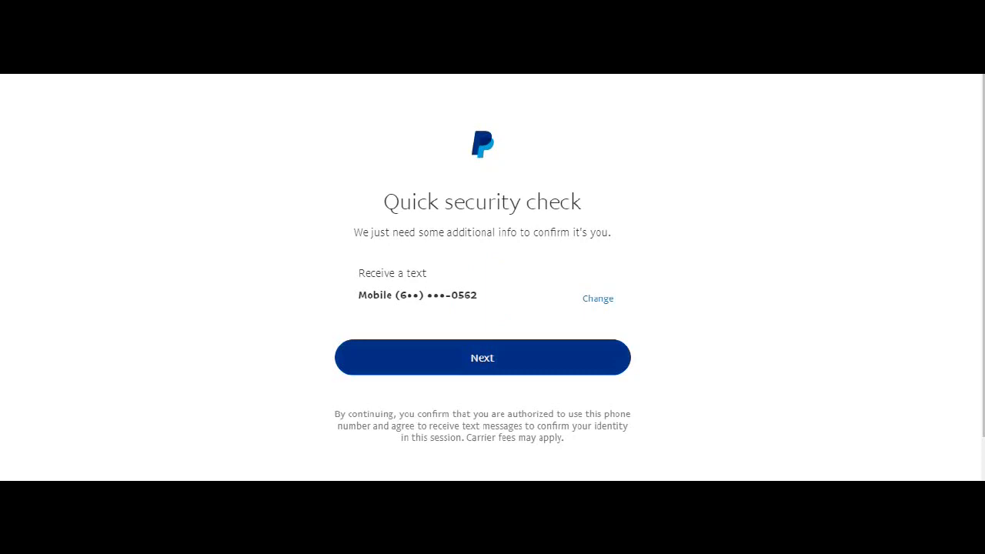
# Pass PayPal's identity check with the security code sent by text message
pyautogui.press('Return')
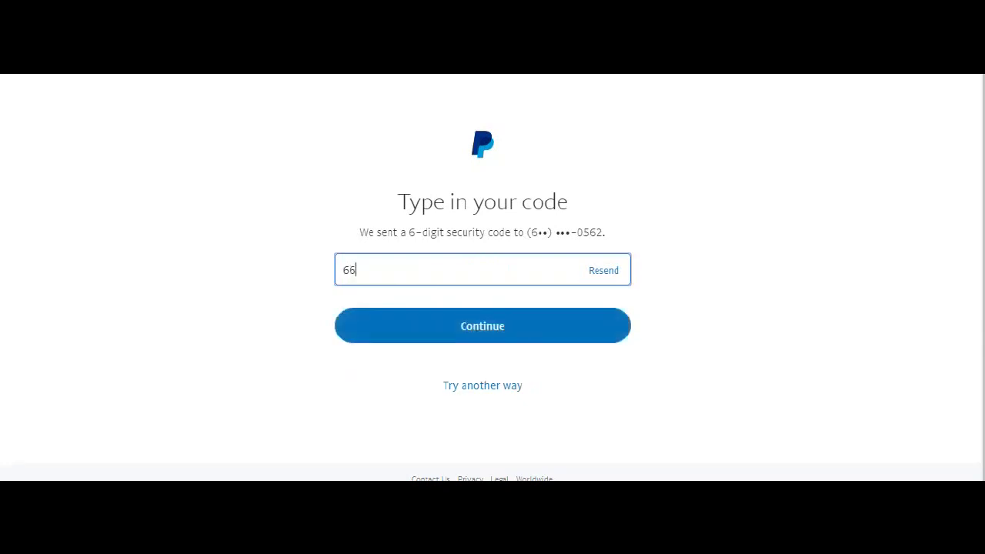
pyautogui.press('Return')
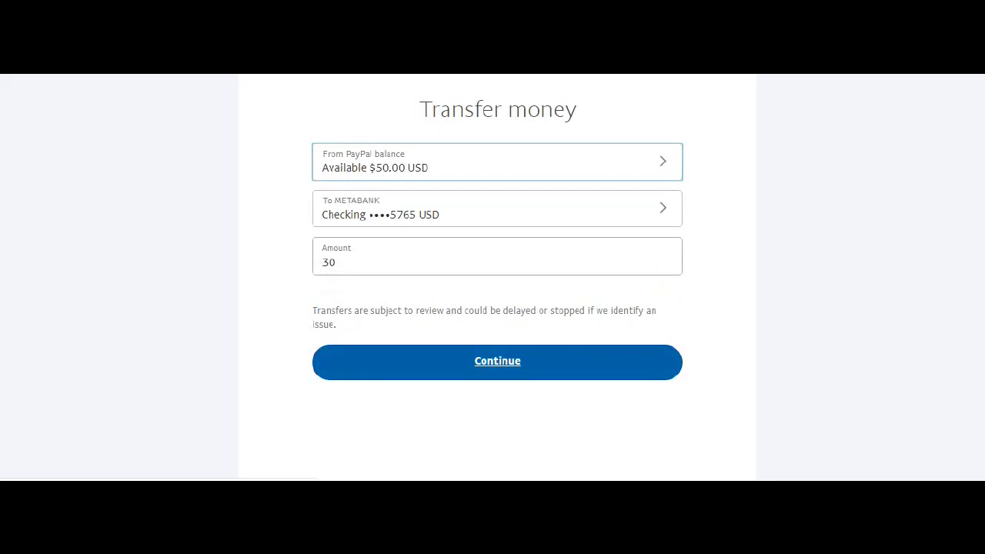
# Fix the amount to 30.00 and finish the METABANK transfer, leaving $20.00 in PayPal
pyautogui.click(462, 258)
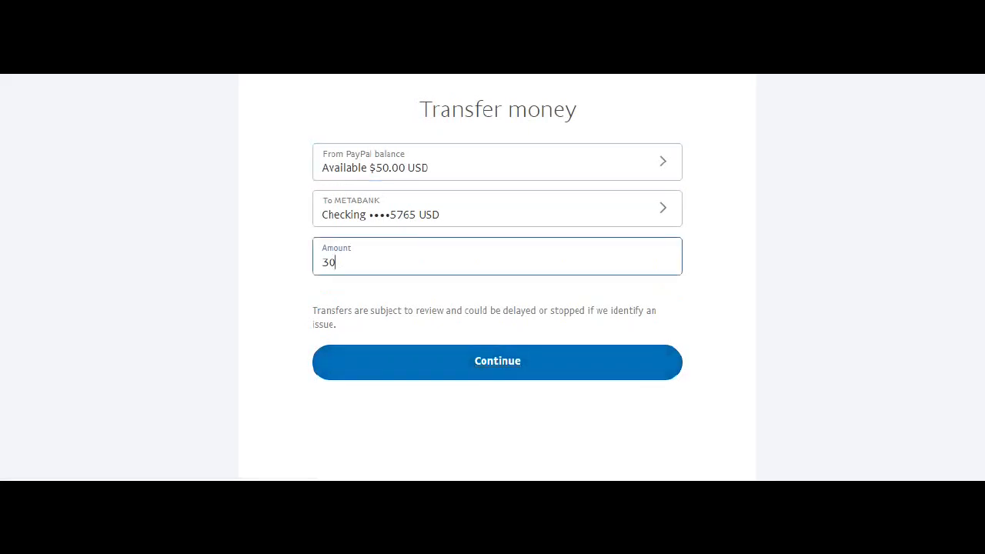
pyautogui.write('.00')
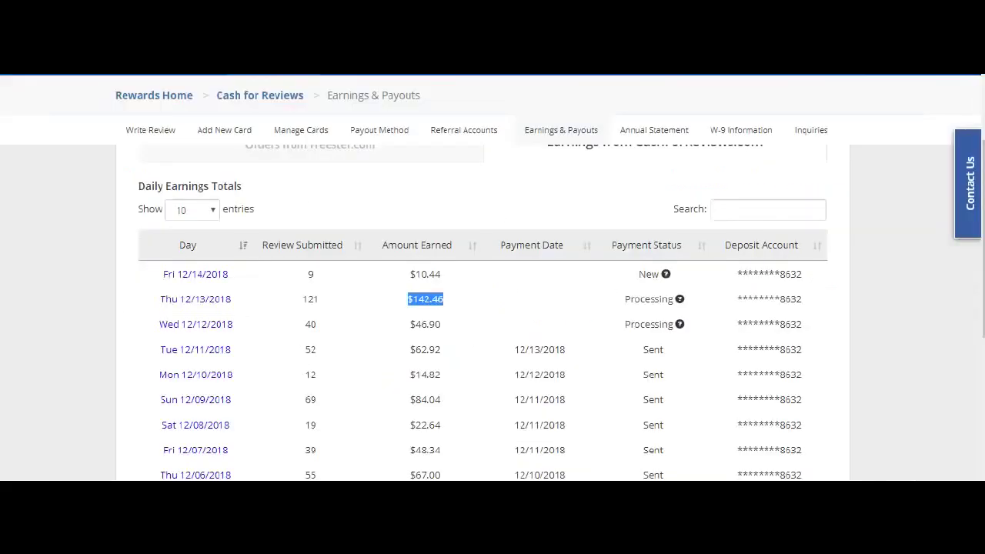
pyautogui.scroll(3, 484, 314)
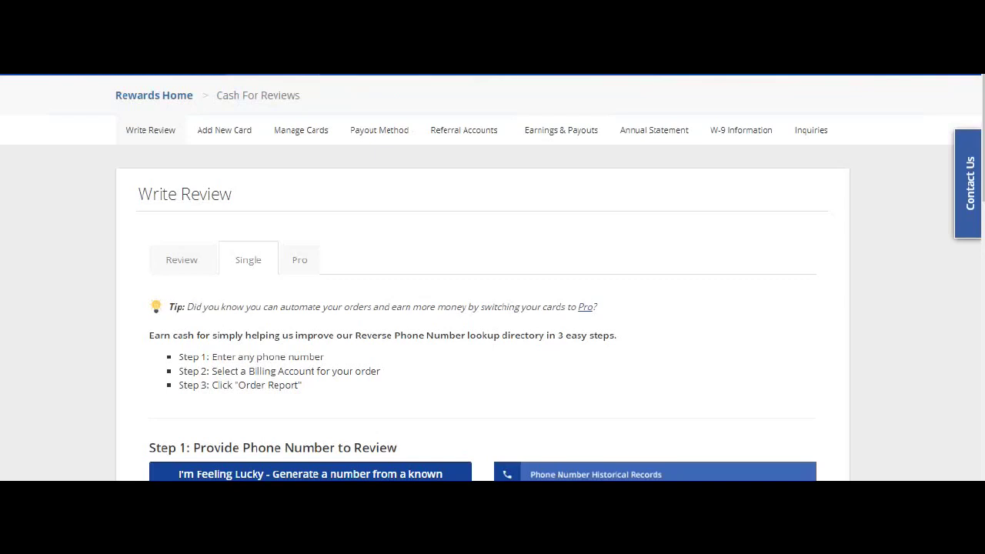
pyautogui.scroll(-1, 412, 317)
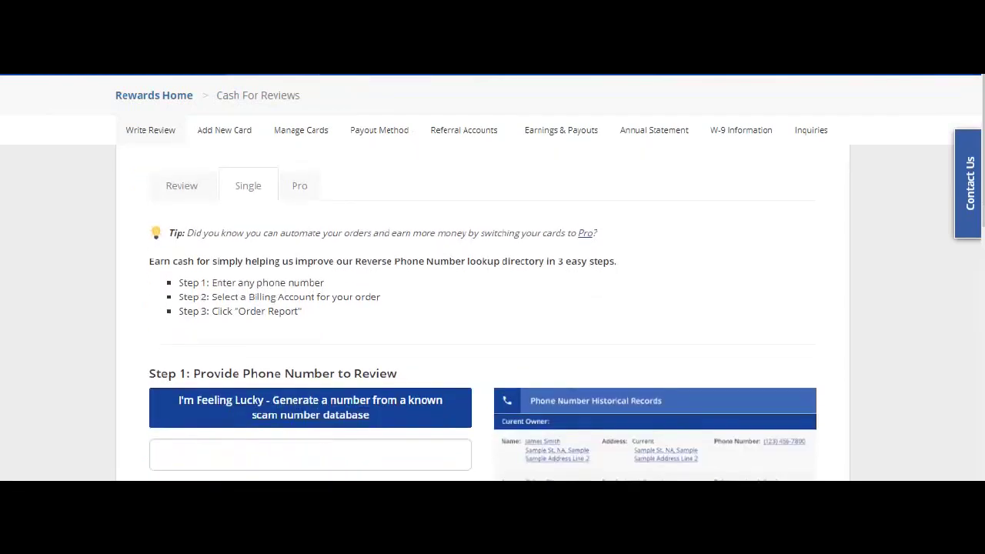
pyautogui.scroll(2, 483, 313)
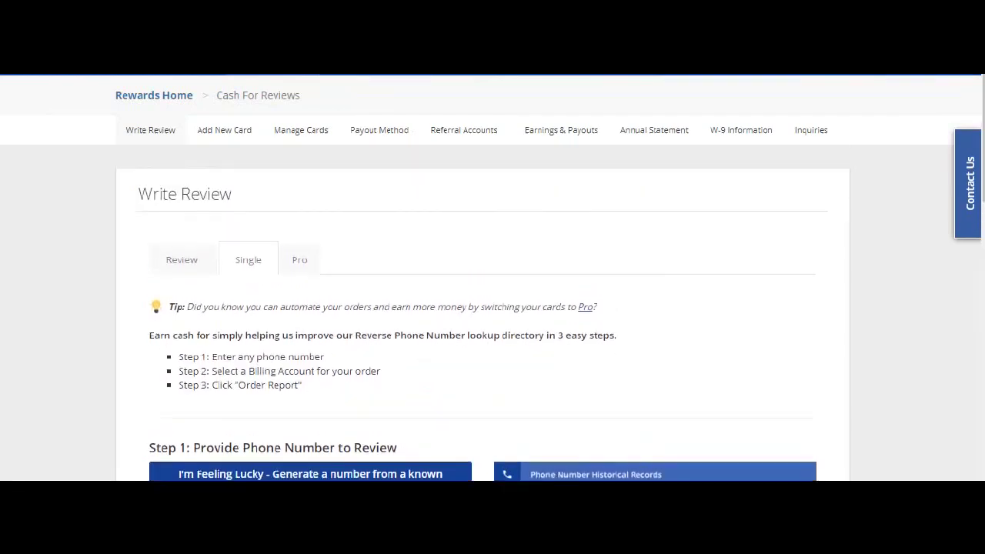
pyautogui.scroll(-1, 483, 317)
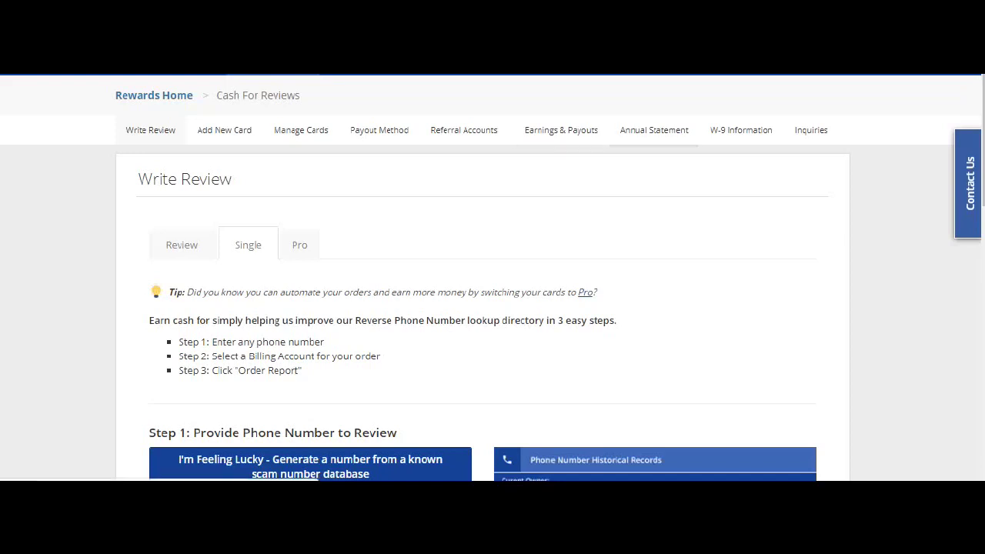
# Review the 2018 Annual Statement: 637 reviews, $637.00 fees, $782.12 earned
pyautogui.click(655, 130)
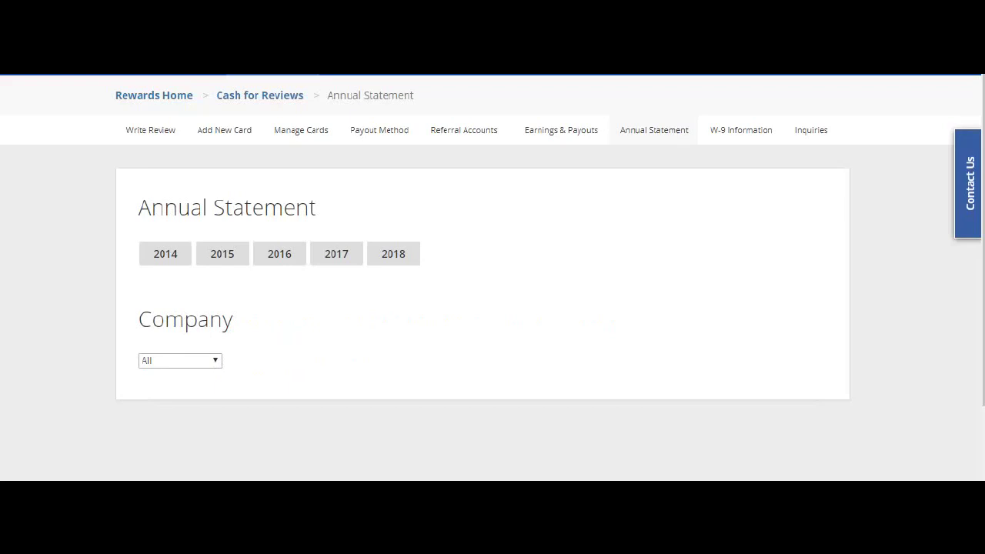
pyautogui.scroll(-1, 492, 308)
pyautogui.click(394, 180)
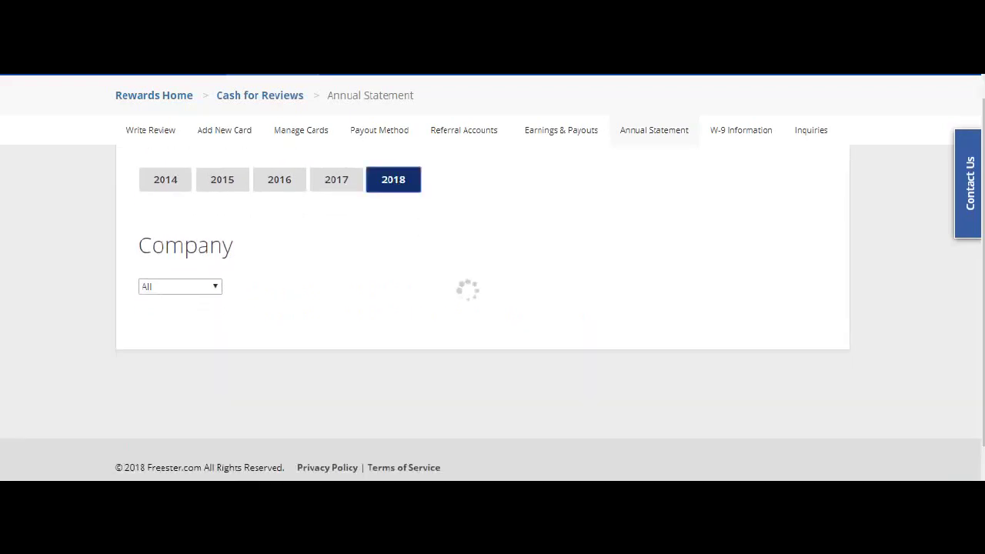
pyautogui.scroll(-2, 493, 308)
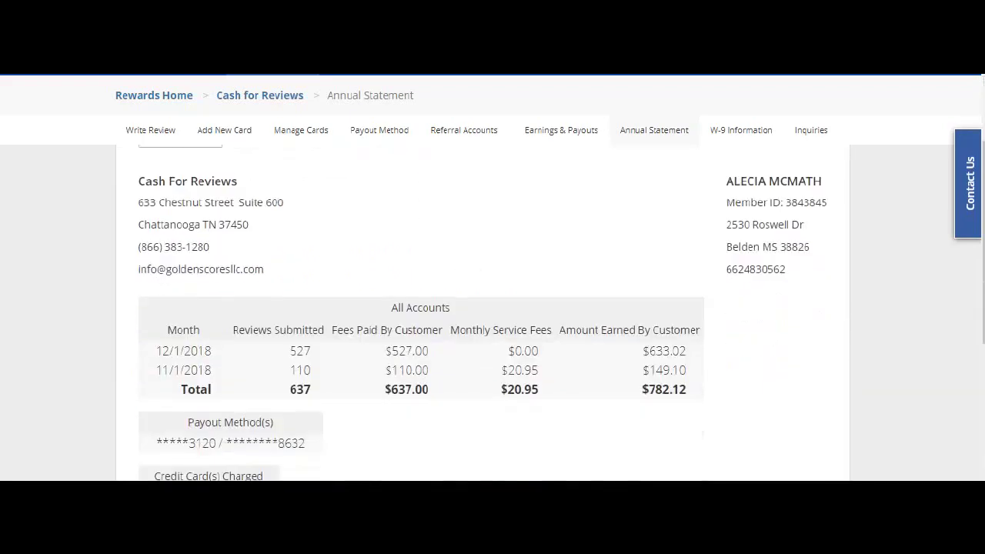
pyautogui.scroll(-1, 493, 308)
pyautogui.scroll(1, 493, 308)
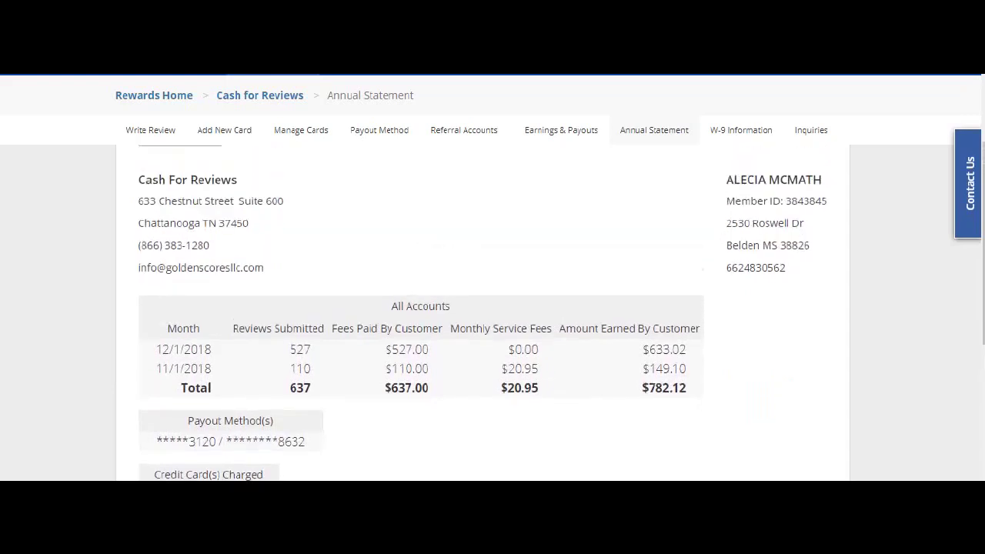
pyautogui.scroll(-2, 493, 308)
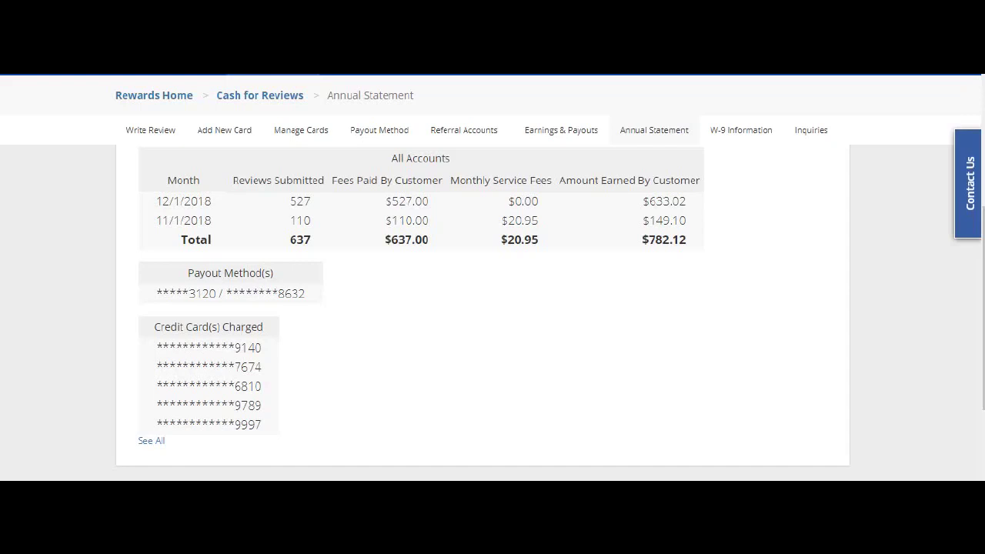
# Go back to Rewards Home through its breadcrumb link
pyautogui.scroll(5, 492, 308)
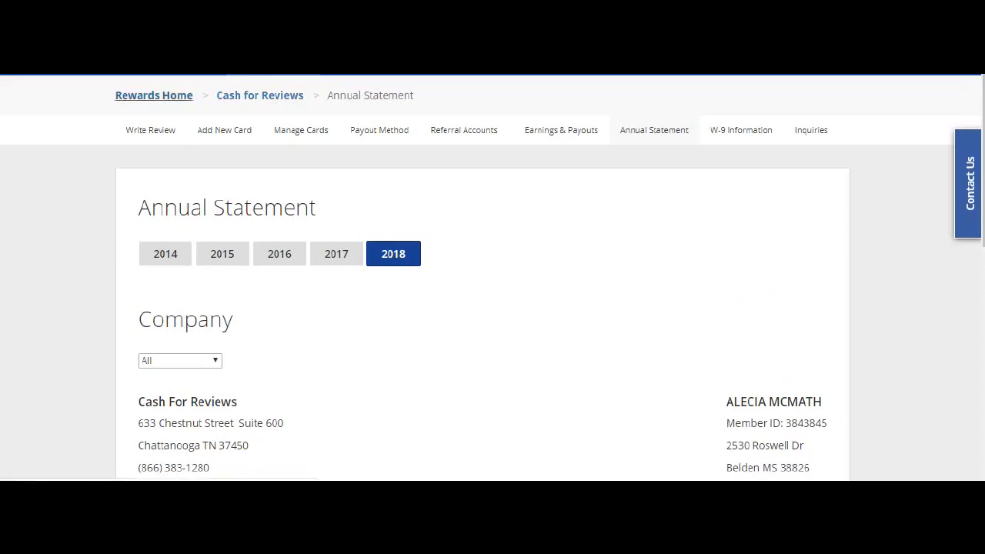
pyautogui.click(154, 95)
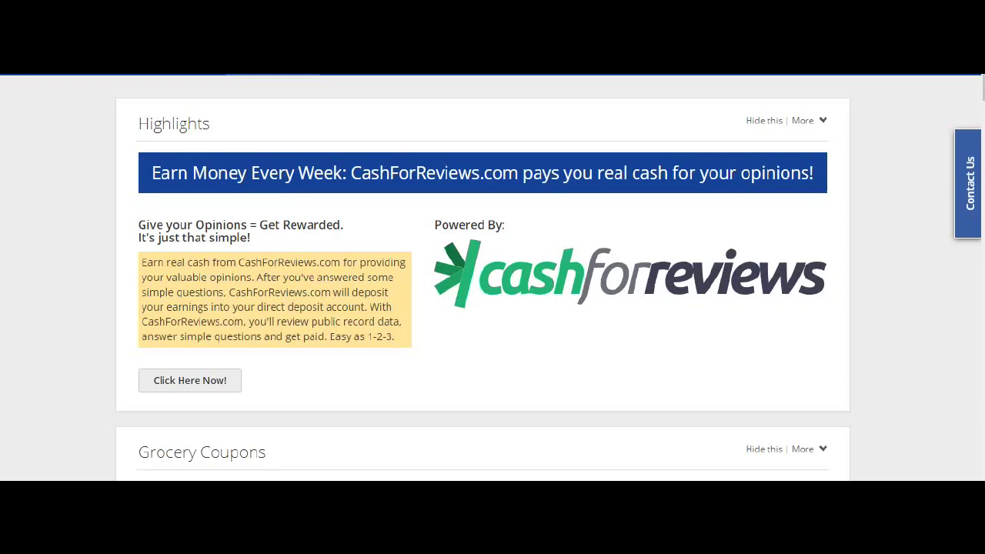
# Reveal the hidden notification-area icons on the taskbar
pyautogui.click(852, 489)
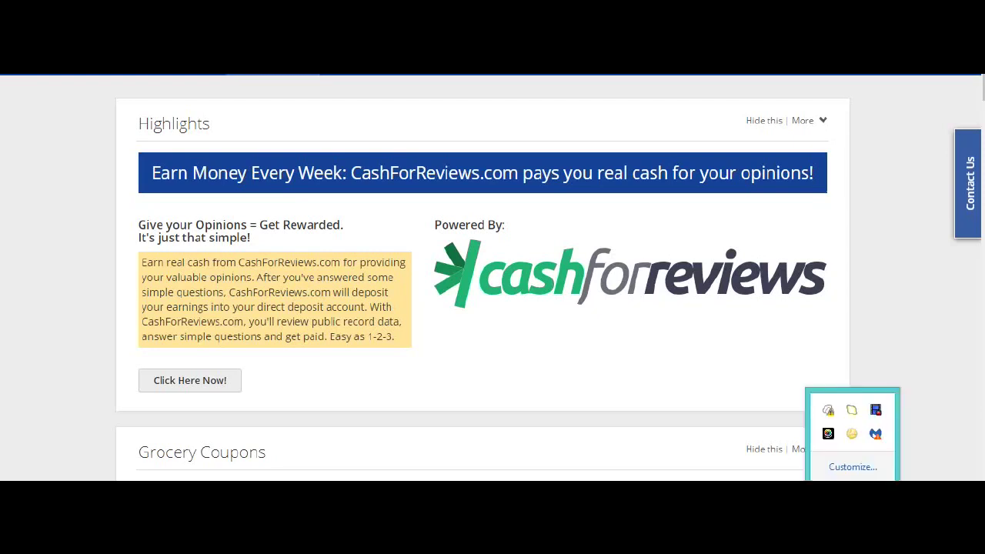